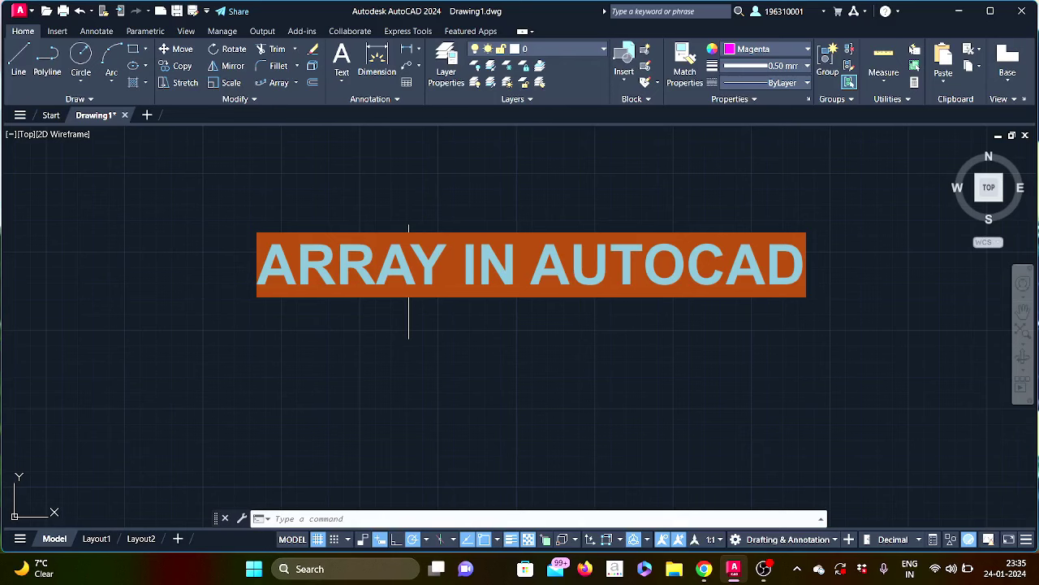
Start a rectangle at a first corner, choosing to enter its dimensions
{"action": "left_click", "coordinate": [296, 83]}
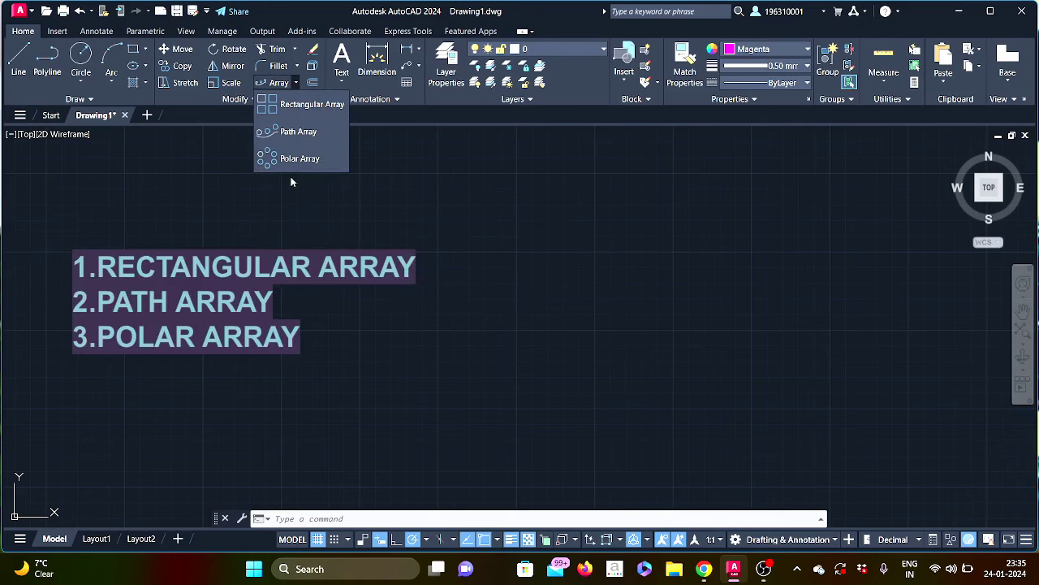
{"action": "key", "text": "Escape"}
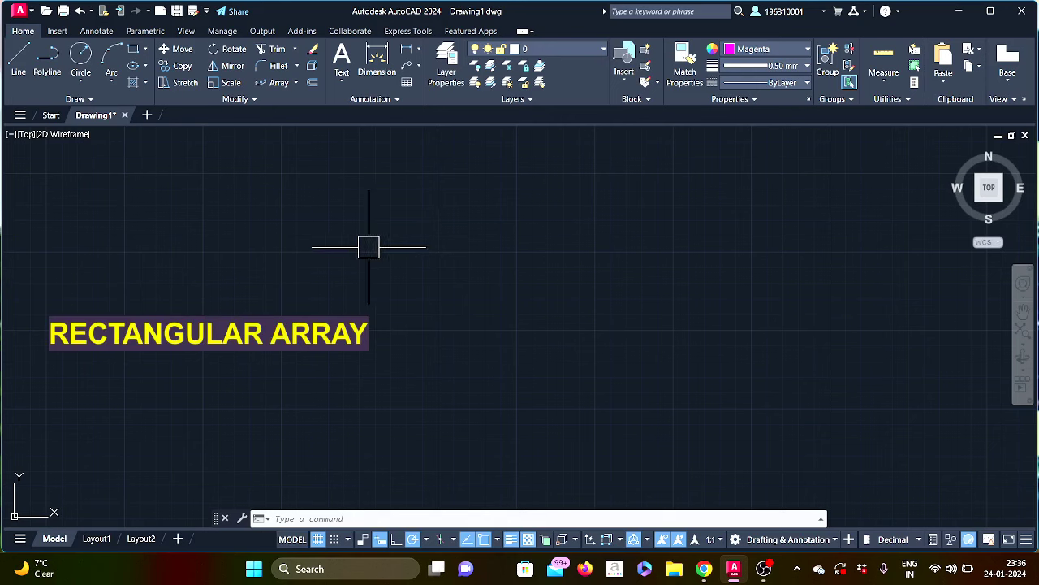
{"action": "type", "text": "a"}
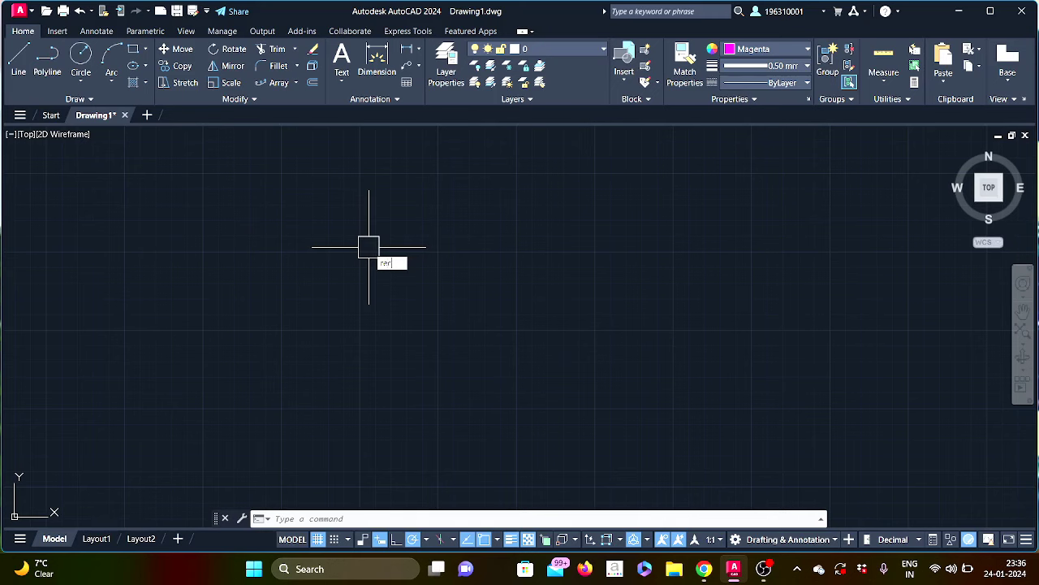
{"action": "key", "text": "Return"}
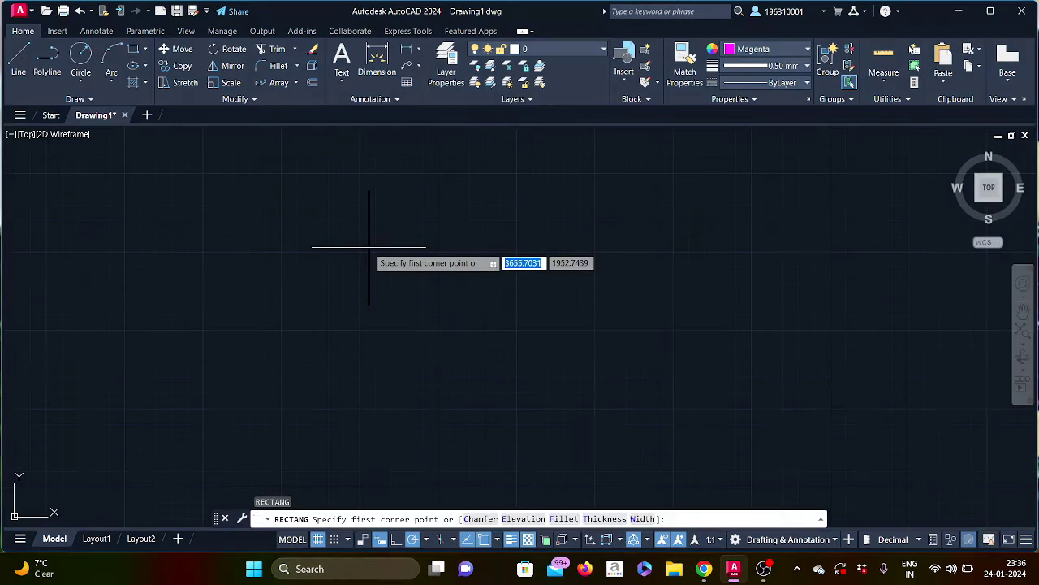
{"action": "left_click", "coordinate": [341, 216]}
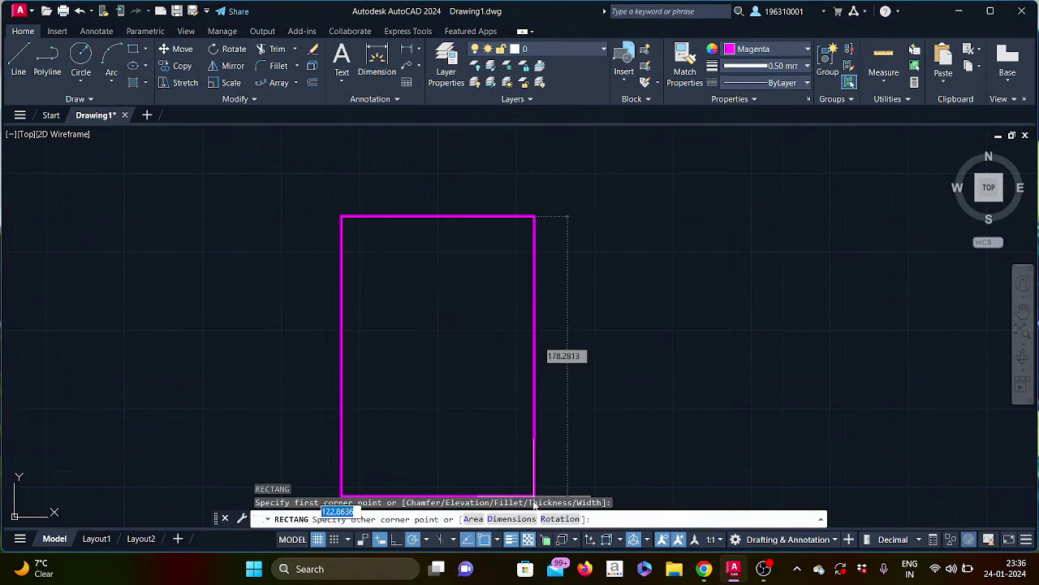
{"action": "type", "text": "D"}
{"action": "key", "text": "Return"}
{"action": "type", "text": "200"}
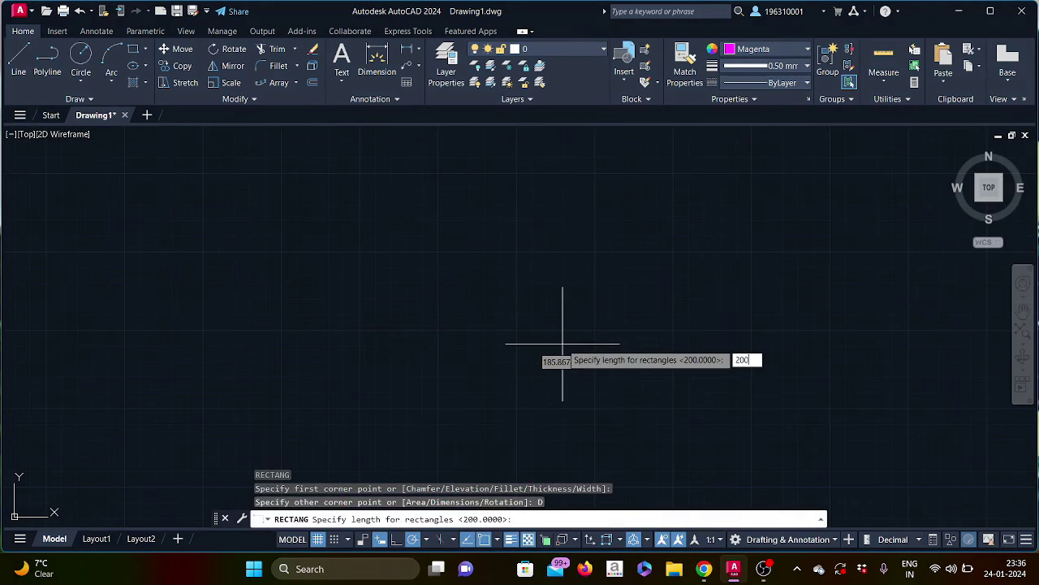
Make the rectangle 200 long by 100 wide, place it, and frame it in view
{"action": "key", "text": "Return"}
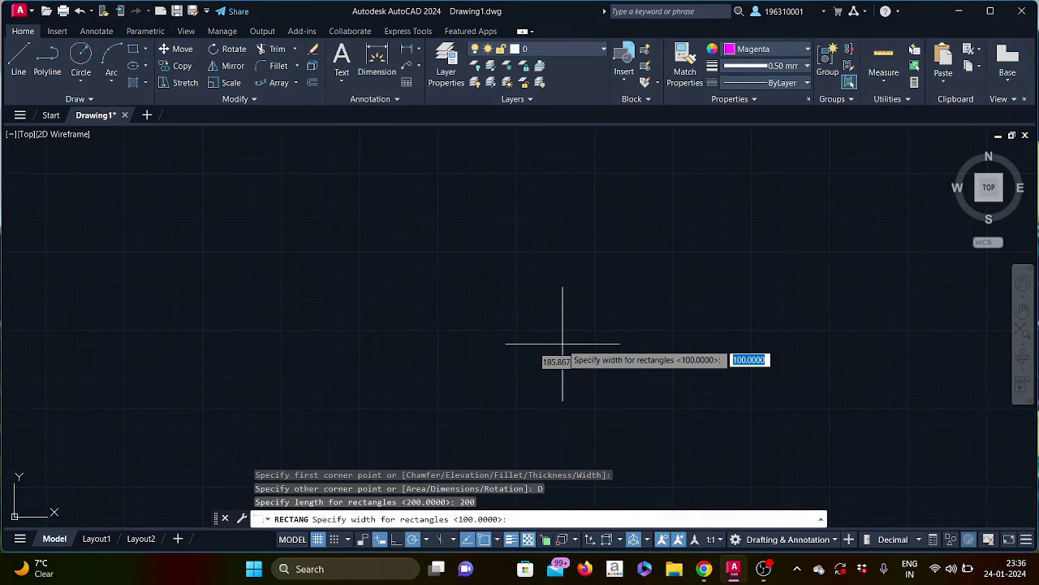
{"action": "type", "text": "0"}
{"action": "key", "text": "Return"}
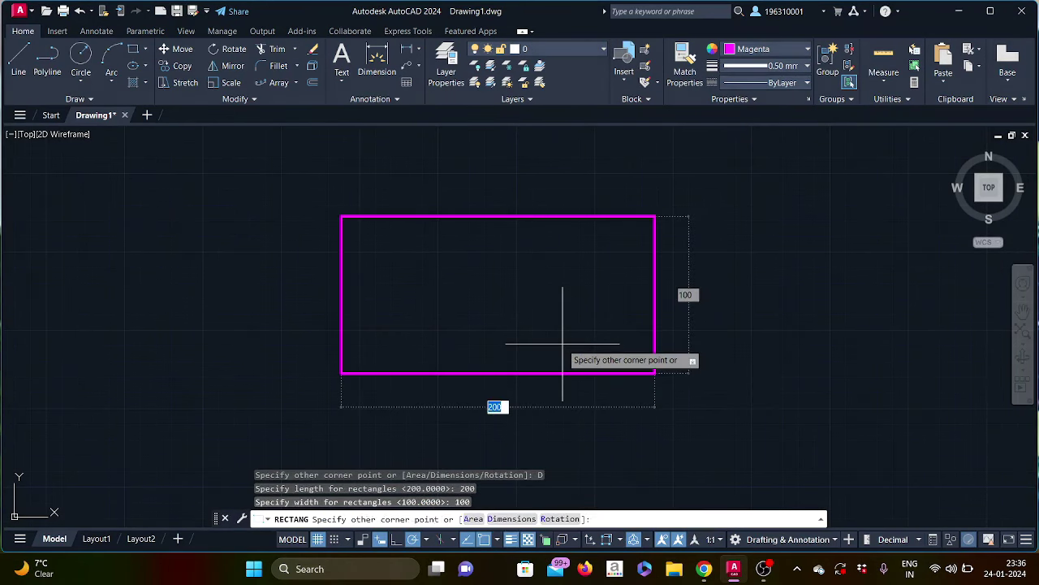
{"action": "left_click", "coordinate": [562, 343]}
{"action": "scroll", "coordinate": [522, 339], "scroll_direction": "up", "scroll_amount": 2}
{"action": "middle_click_drag", "start_coordinate": [522, 339], "coordinate": [515, 385]}
{"action": "middle_click_drag", "start_coordinate": [458, 322], "coordinate": [470, 279]}
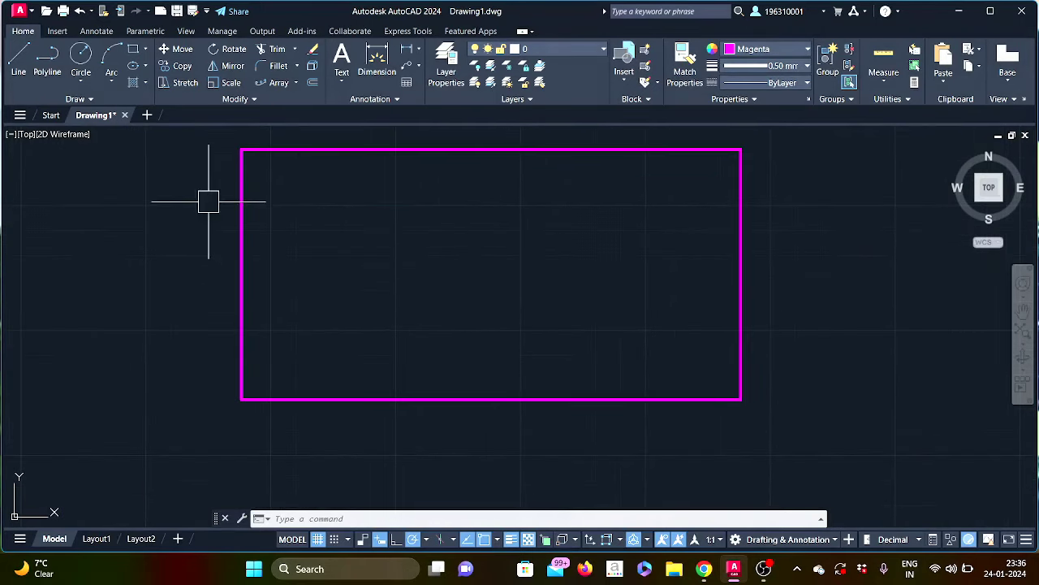
Draw a 5-sided polygon inscribed in a radius-10 circle near the rectangle's lower-left corner
{"action": "left_click", "coordinate": [147, 49]}
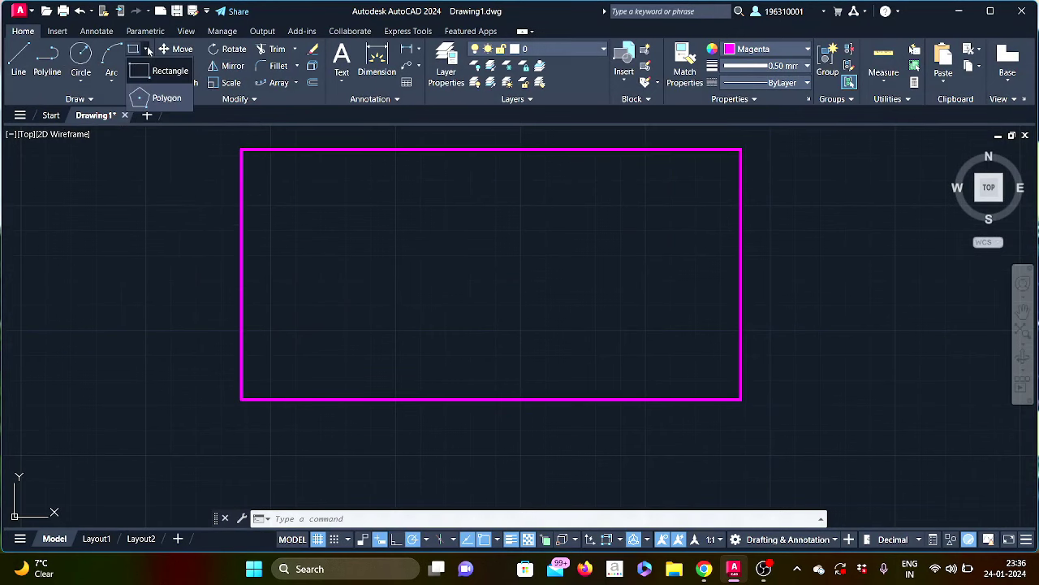
{"action": "left_click", "coordinate": [160, 104]}
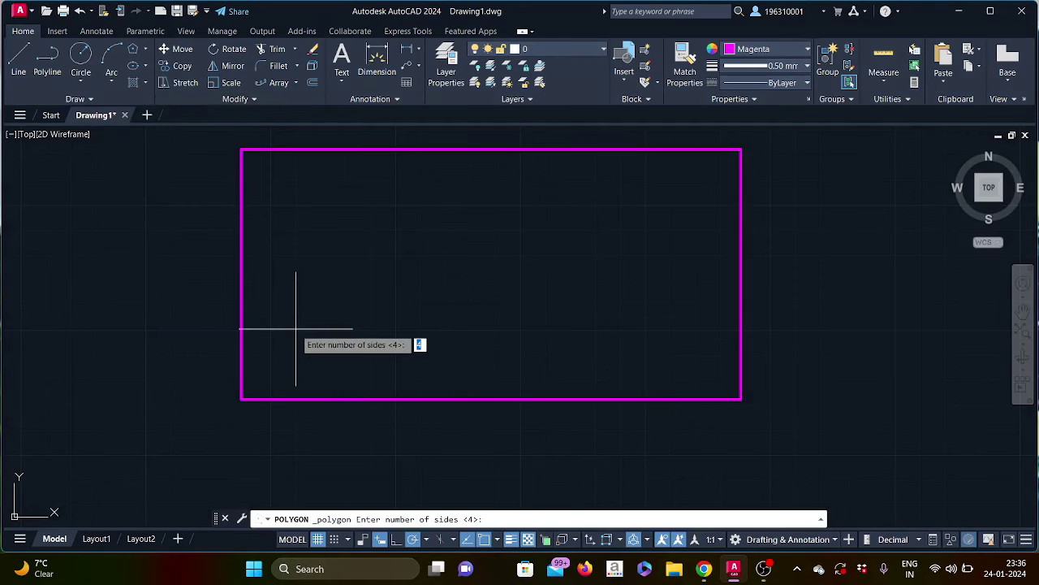
{"action": "key", "text": "Return"}
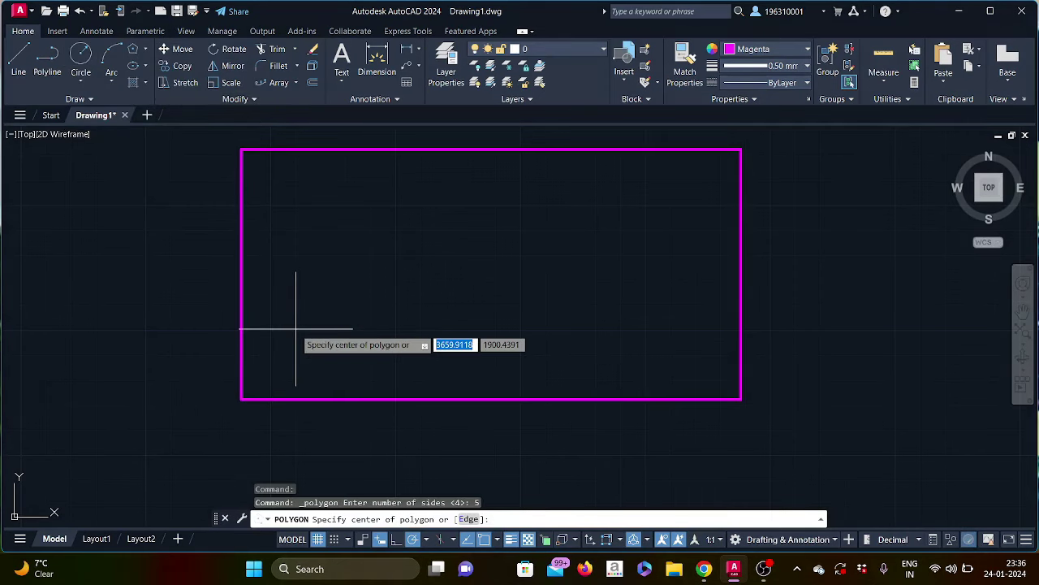
{"action": "left_click", "coordinate": [288, 363]}
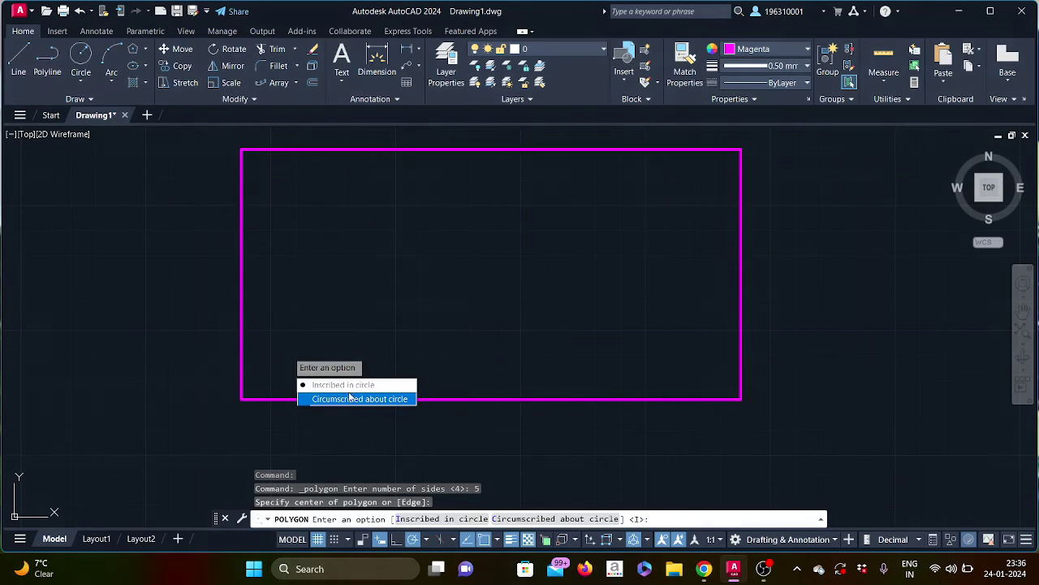
{"action": "left_click", "coordinate": [345, 385]}
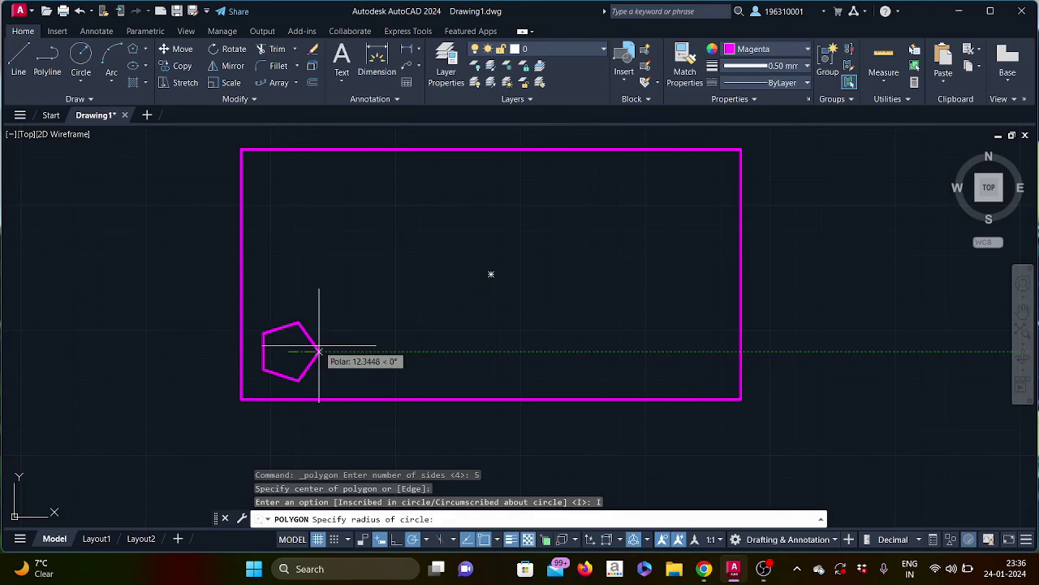
{"action": "type", "text": "10"}
{"action": "key", "text": "Return"}
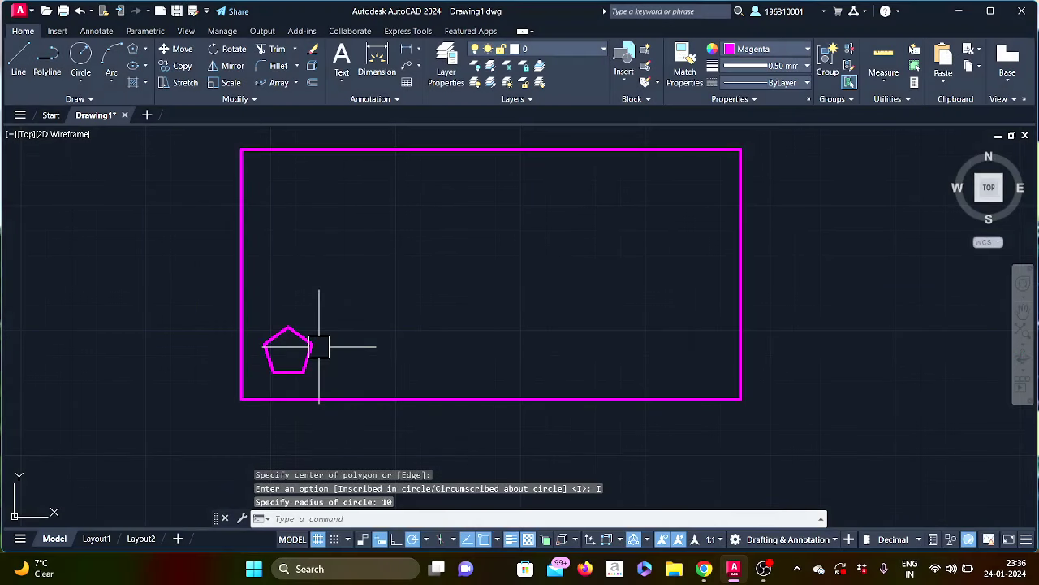
{"action": "scroll", "coordinate": [242, 332], "scroll_direction": "up", "scroll_amount": 2}
{"action": "scroll", "coordinate": [249, 329], "scroll_direction": "down", "scroll_amount": 2}
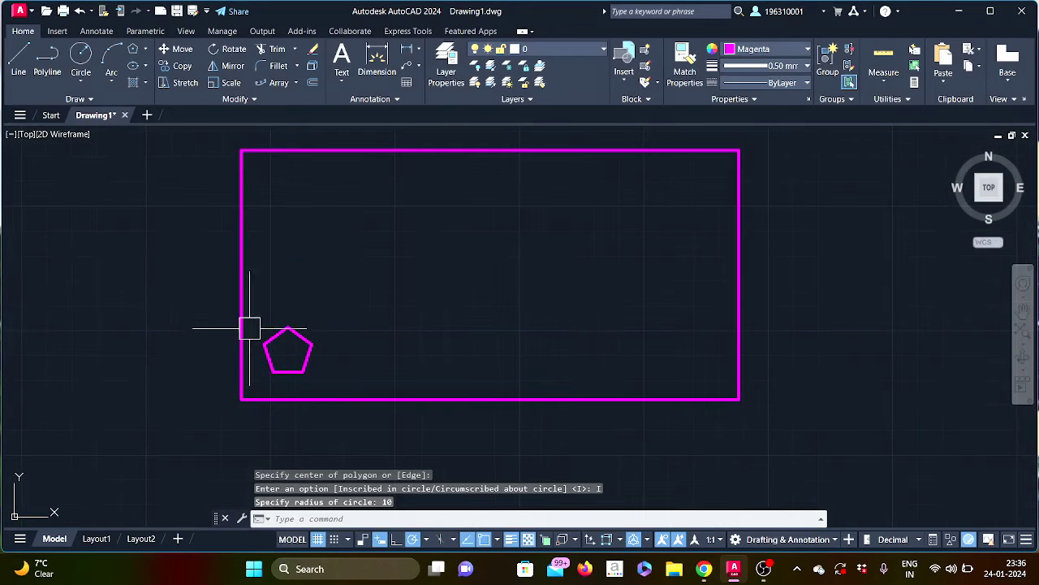
{"action": "middle_click_drag", "start_coordinate": [249, 329], "coordinate": [255, 343]}
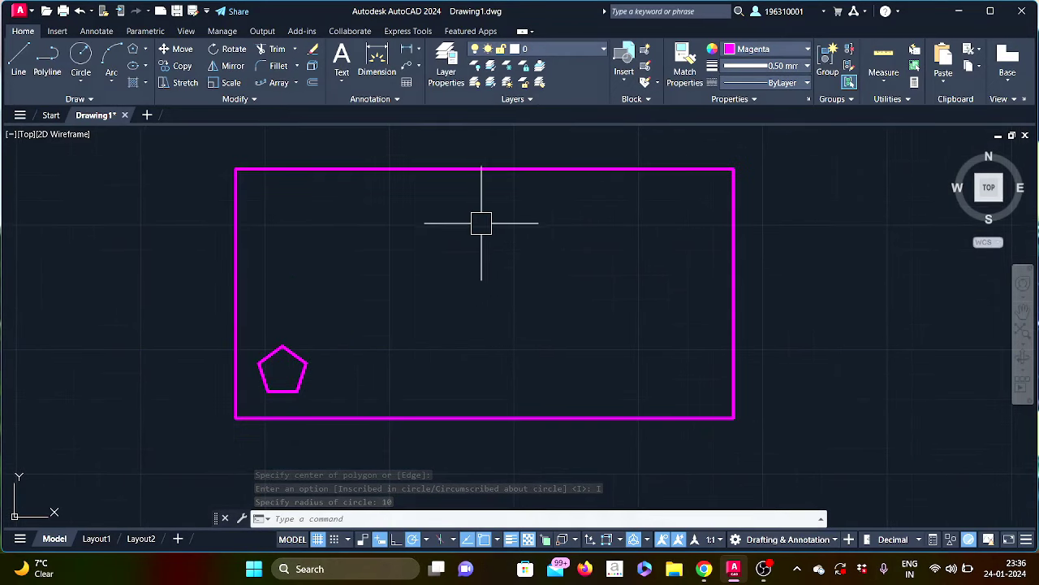
Create a rectangular array of the pentagon, giving a 4-column by 3-row grid
{"action": "left_click", "coordinate": [286, 83]}
{"action": "left_click", "coordinate": [297, 82]}
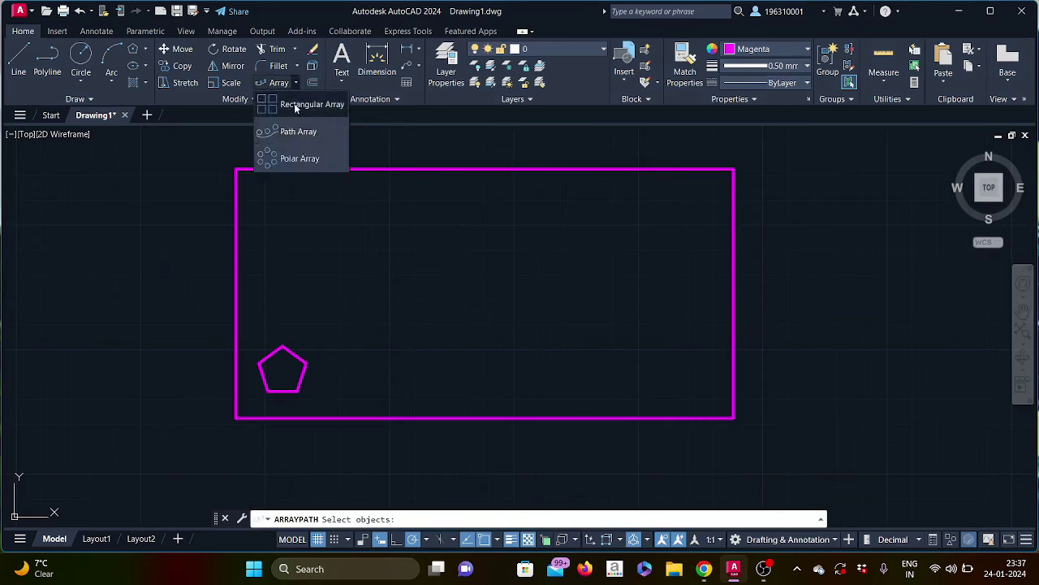
{"action": "left_click", "coordinate": [296, 106]}
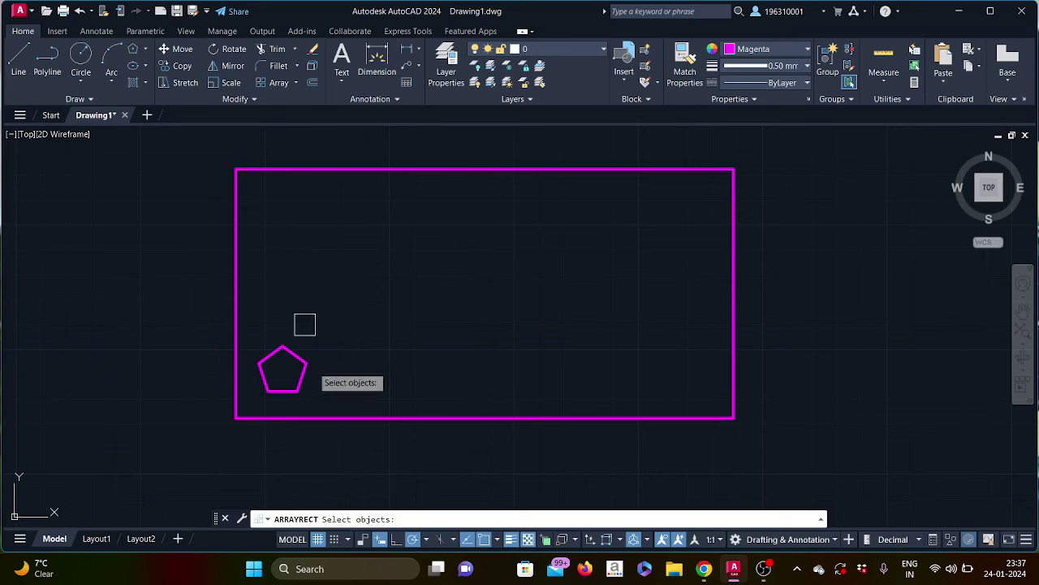
{"action": "left_click", "coordinate": [307, 372]}
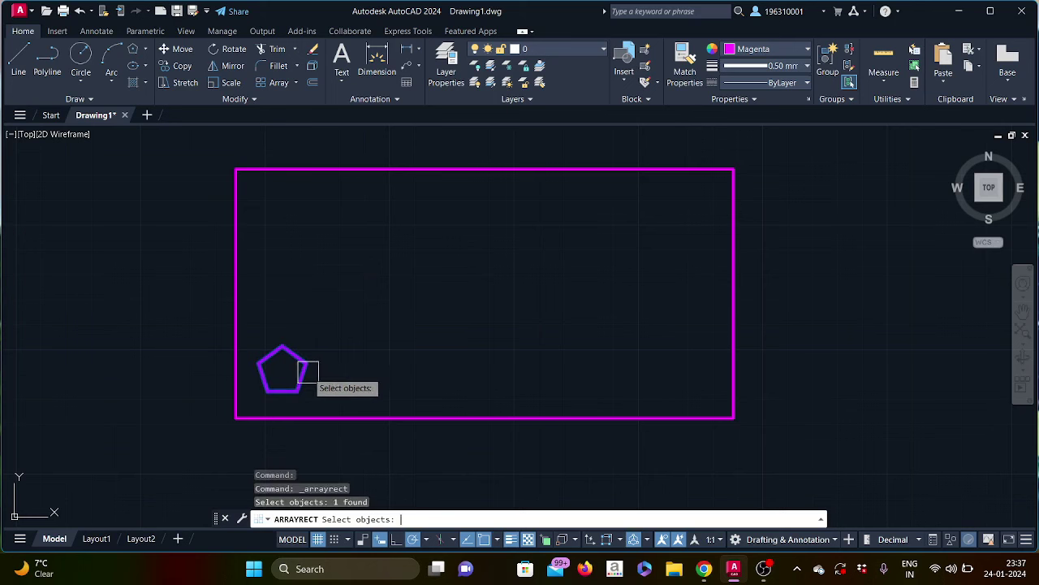
{"action": "key", "text": "Return"}
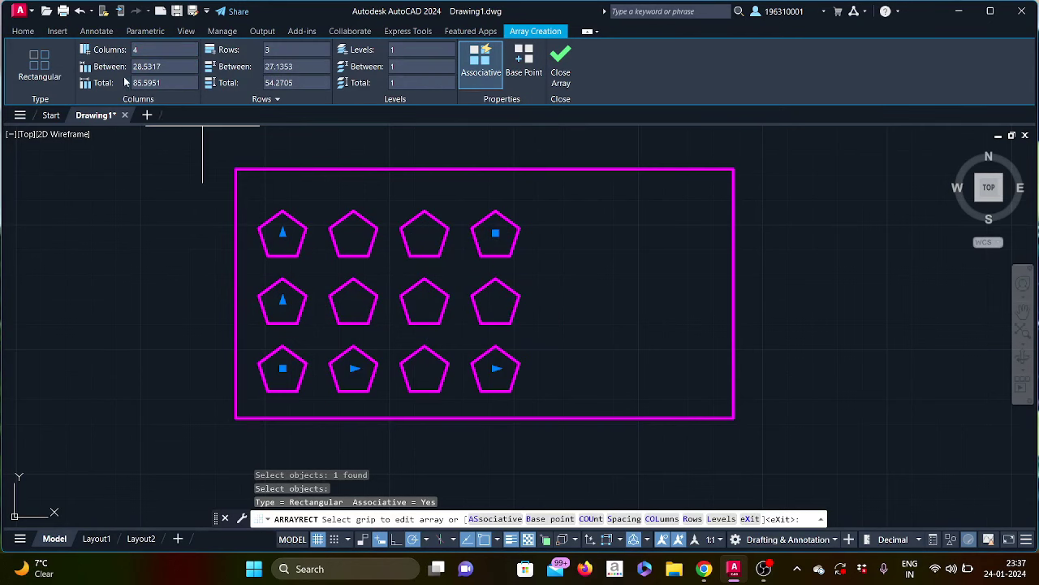
Set the array to 5 columns with a total span of 150, after trying spacing 35
{"action": "left_click", "coordinate": [157, 49]}
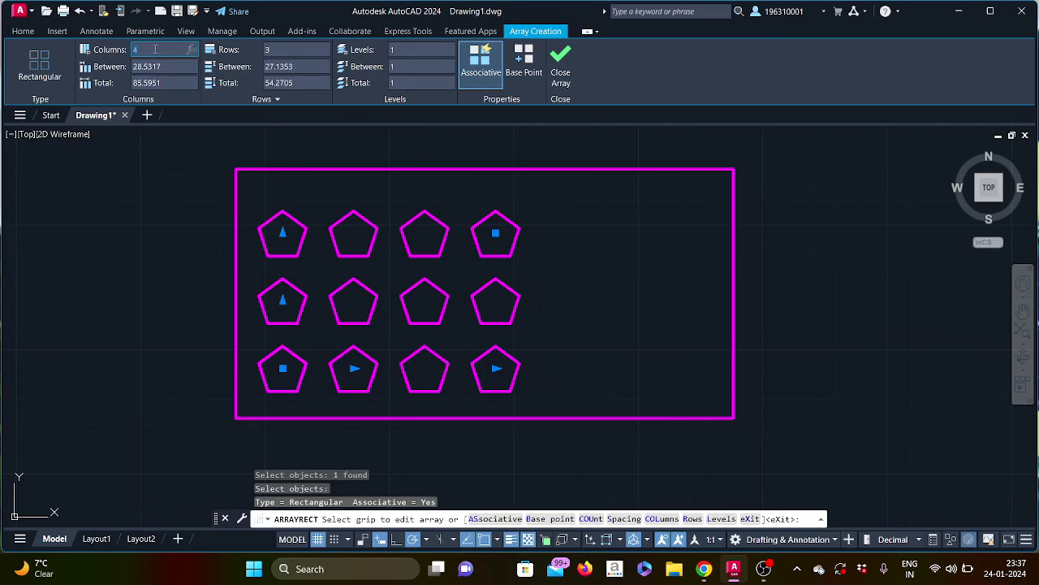
{"action": "type", "text": "5"}
{"action": "key", "text": "Return"}
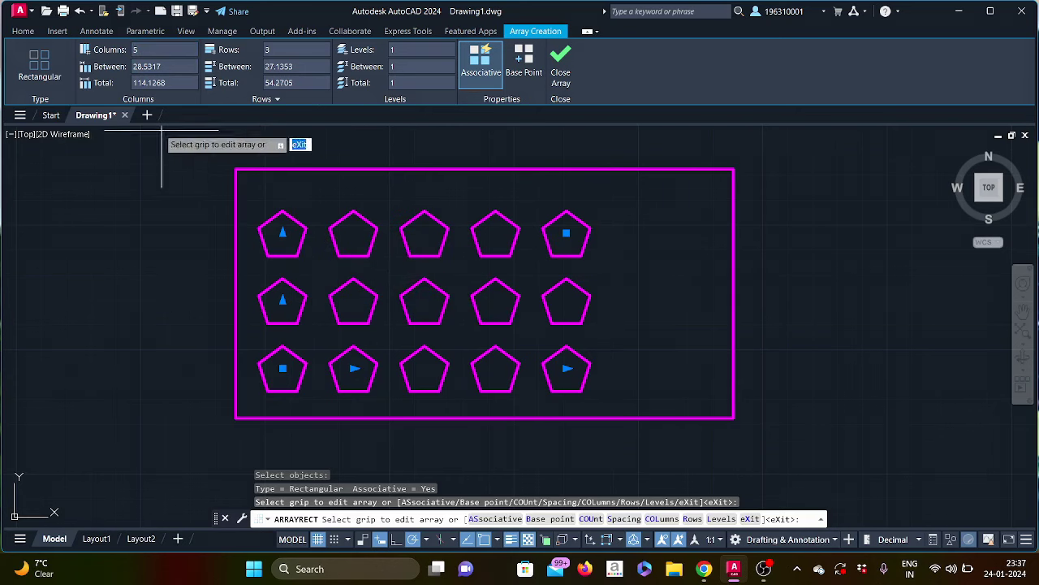
{"action": "left_click", "coordinate": [167, 66]}
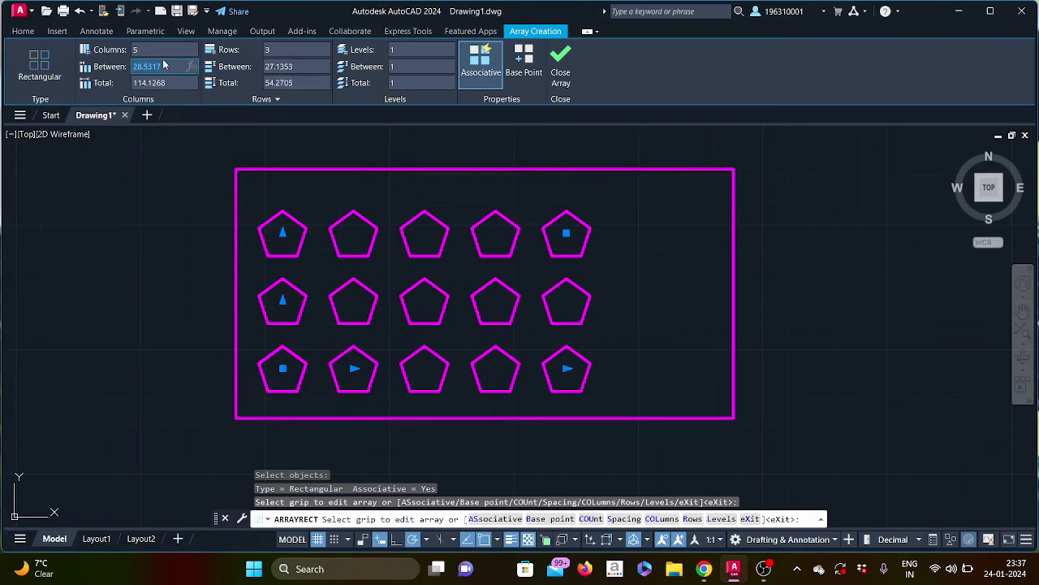
{"action": "type", "text": "35"}
{"action": "key", "text": "Return"}
{"action": "type", "text": "200"}
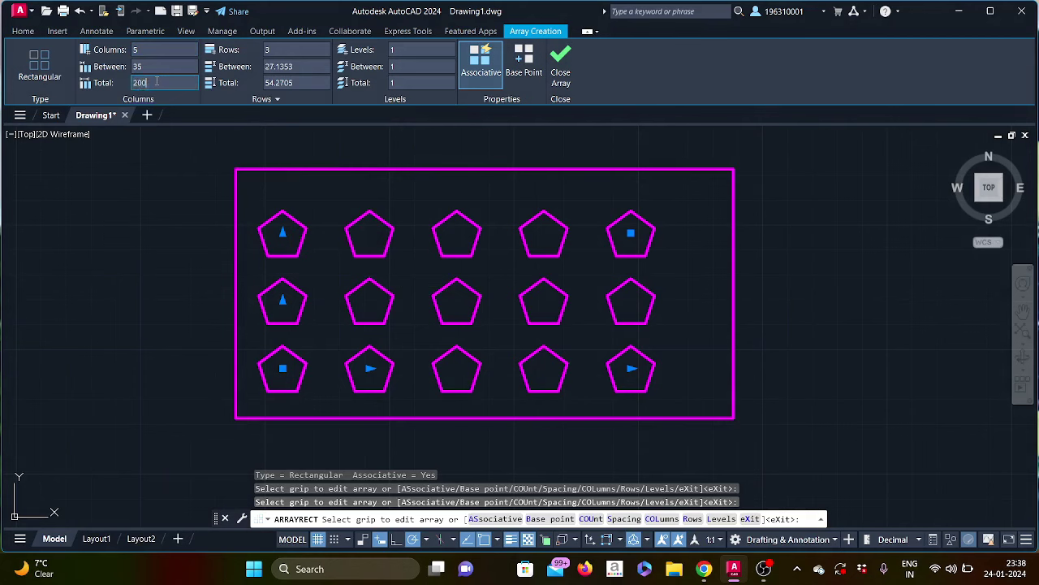
{"action": "key", "text": "Return"}
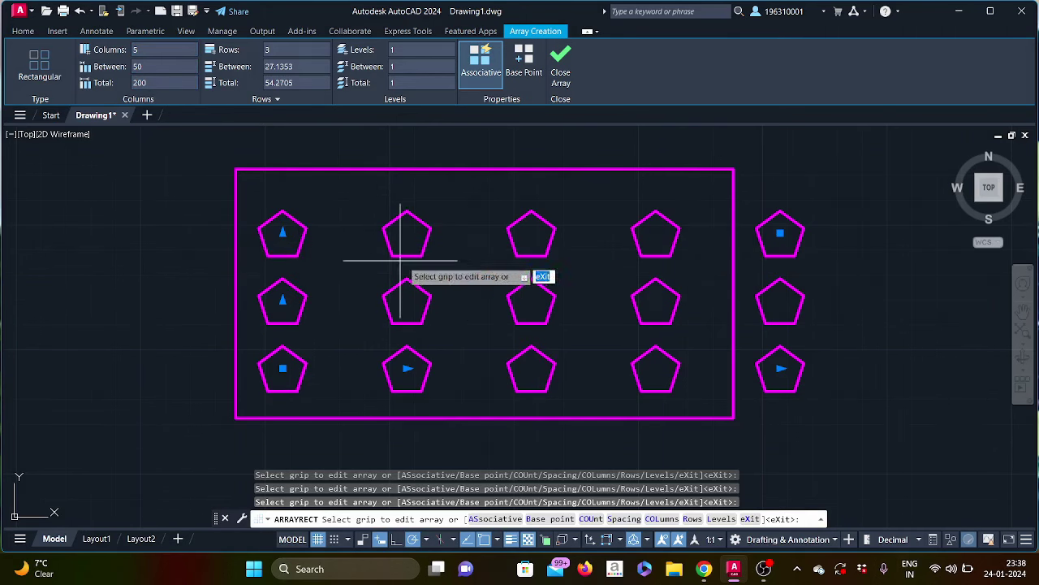
{"action": "left_click", "coordinate": [153, 87]}
{"action": "type", "text": "0"}
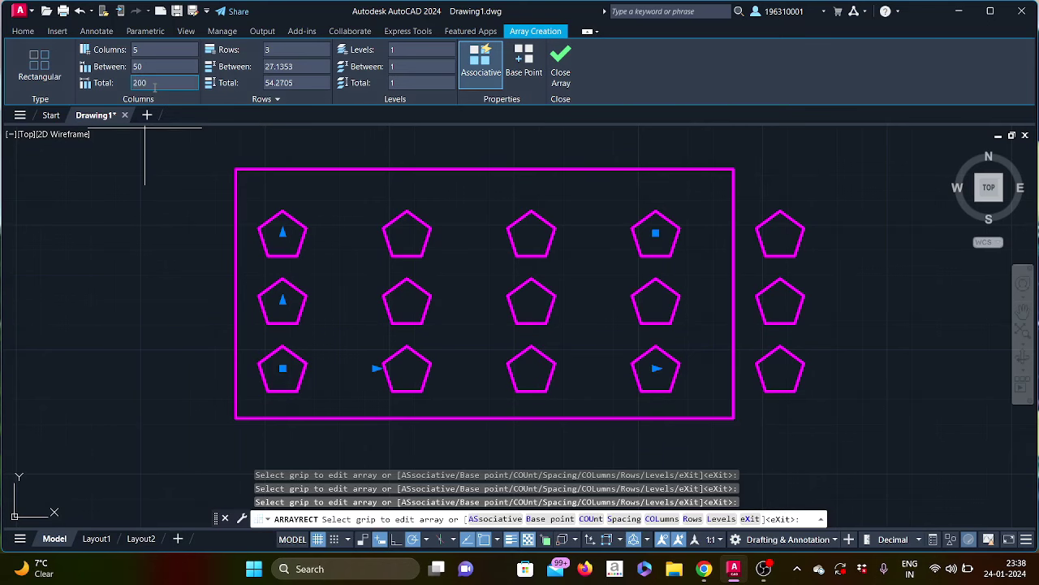
{"action": "key", "text": "Return"}
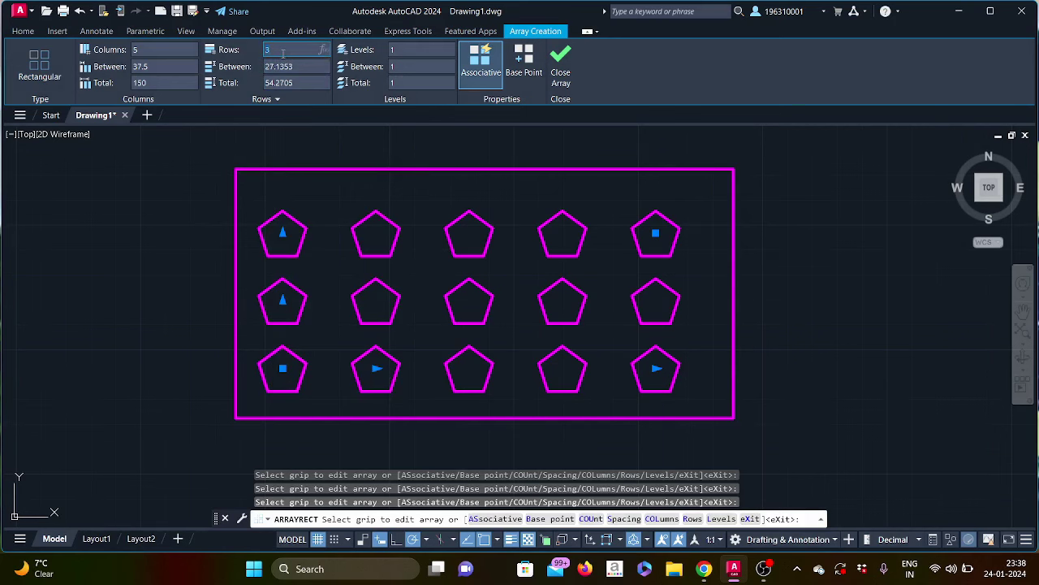
{"action": "type", "text": "4"}
Set the array to 4 rows spaced 20 apart
{"action": "key", "text": "Return"}
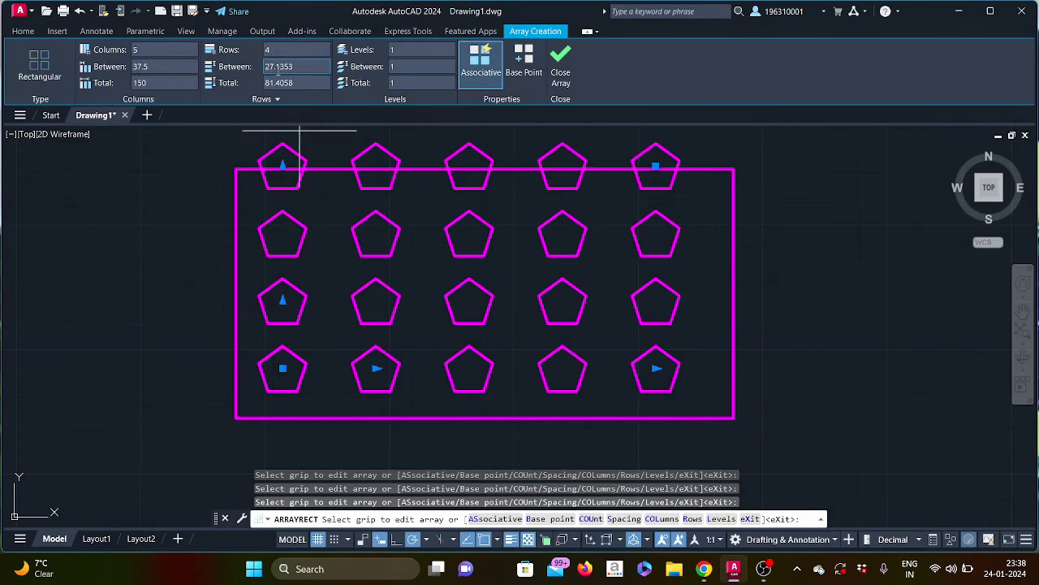
{"action": "left_click", "coordinate": [302, 68]}
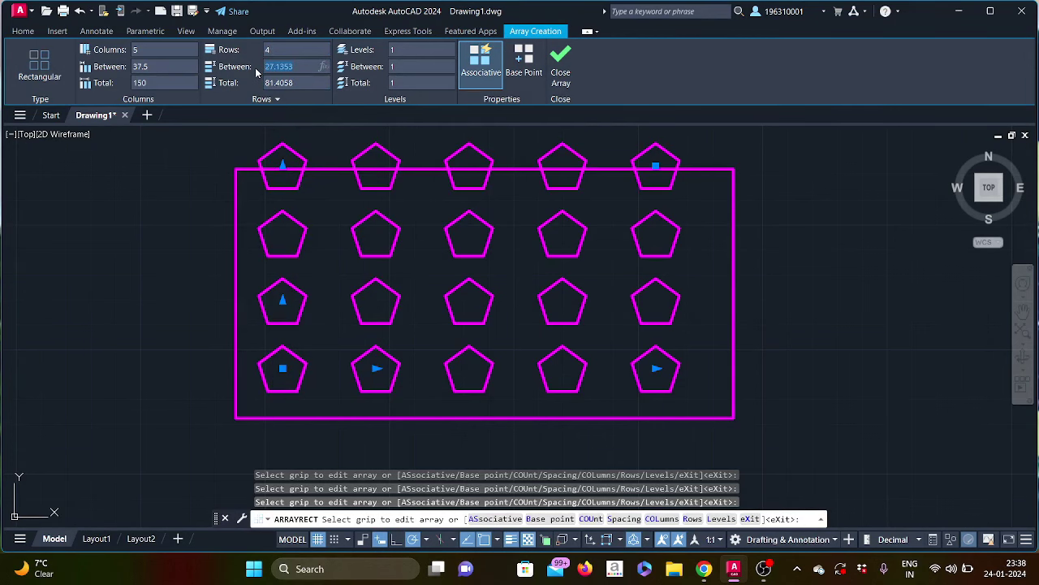
{"action": "type", "text": "20"}
{"action": "key", "text": "Return"}
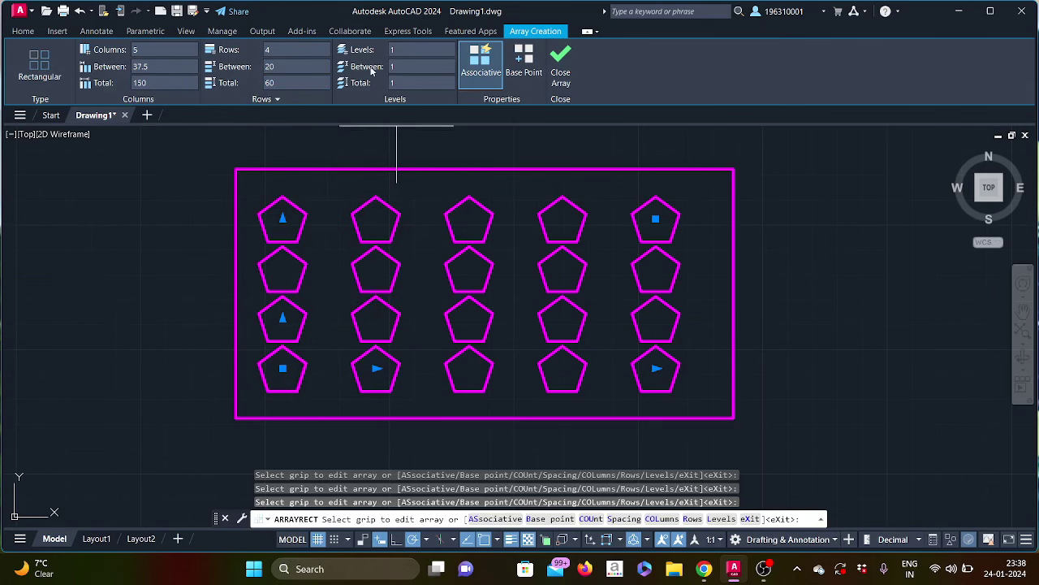
{"action": "middle_click_drag", "start_coordinate": [382, 274], "coordinate": [423, 286]}
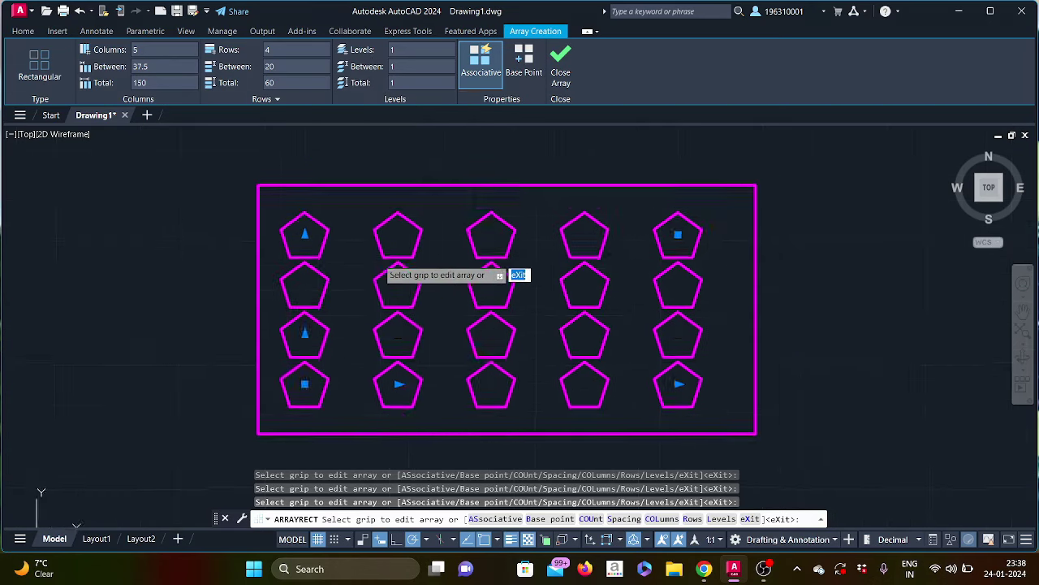
Switch to a southwest isometric view and give the array 2 levels spaced 10 apart
{"action": "left_click", "coordinate": [978, 203]}
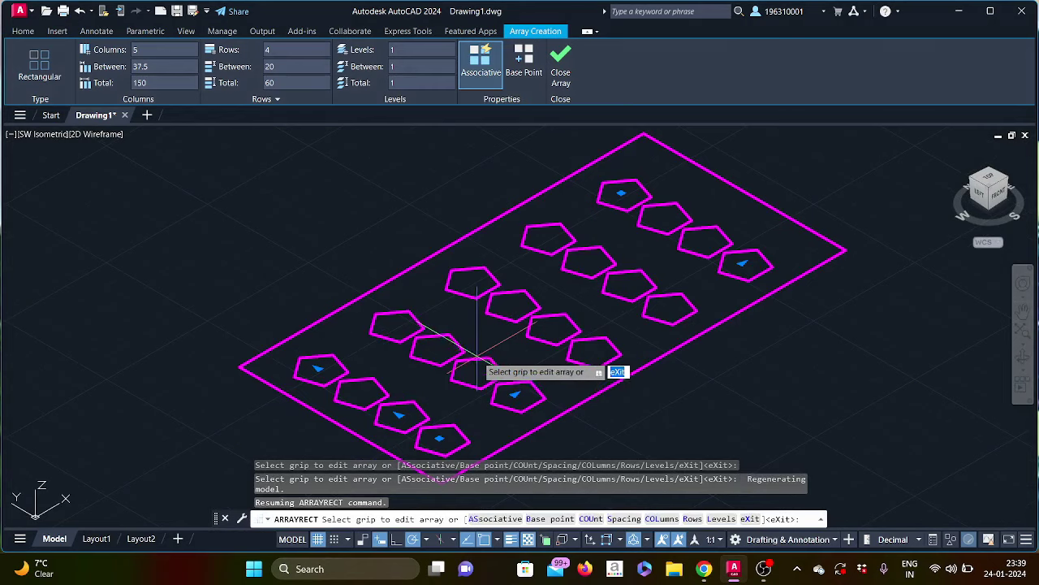
{"action": "middle_click_drag", "start_coordinate": [505, 339], "coordinate": [519, 320]}
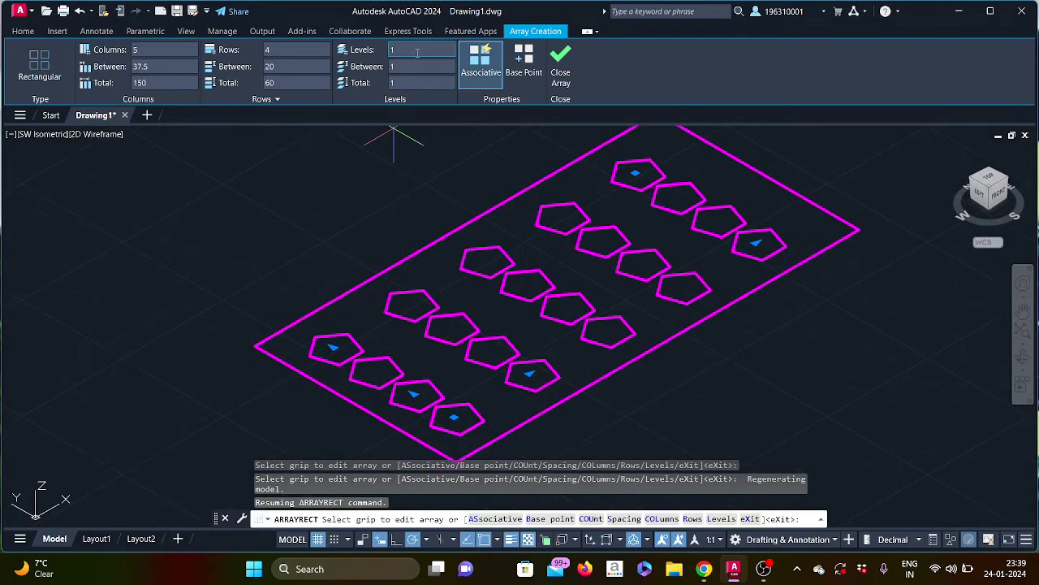
{"action": "left_click", "coordinate": [422, 49]}
{"action": "type", "text": "2"}
{"action": "key", "text": "Return"}
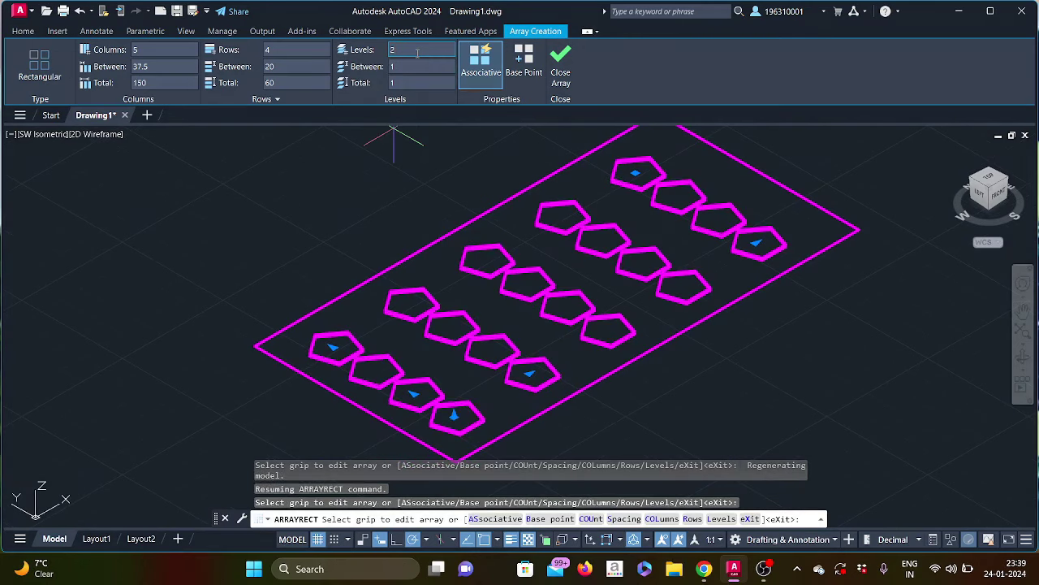
{"action": "scroll", "coordinate": [345, 385], "scroll_direction": "up", "scroll_amount": 4}
{"action": "scroll", "coordinate": [345, 389], "scroll_direction": "up", "scroll_amount": 3}
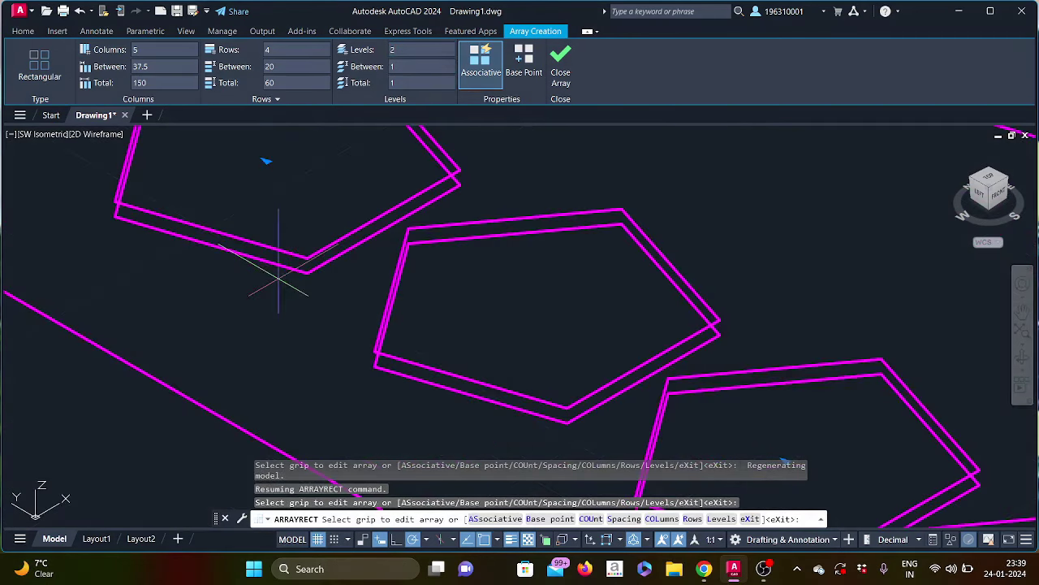
{"action": "scroll", "coordinate": [365, 364], "scroll_direction": "down", "scroll_amount": 1}
{"action": "scroll", "coordinate": [341, 325], "scroll_direction": "down", "scroll_amount": 2}
{"action": "middle_click_drag", "start_coordinate": [327, 288], "coordinate": [322, 310]}
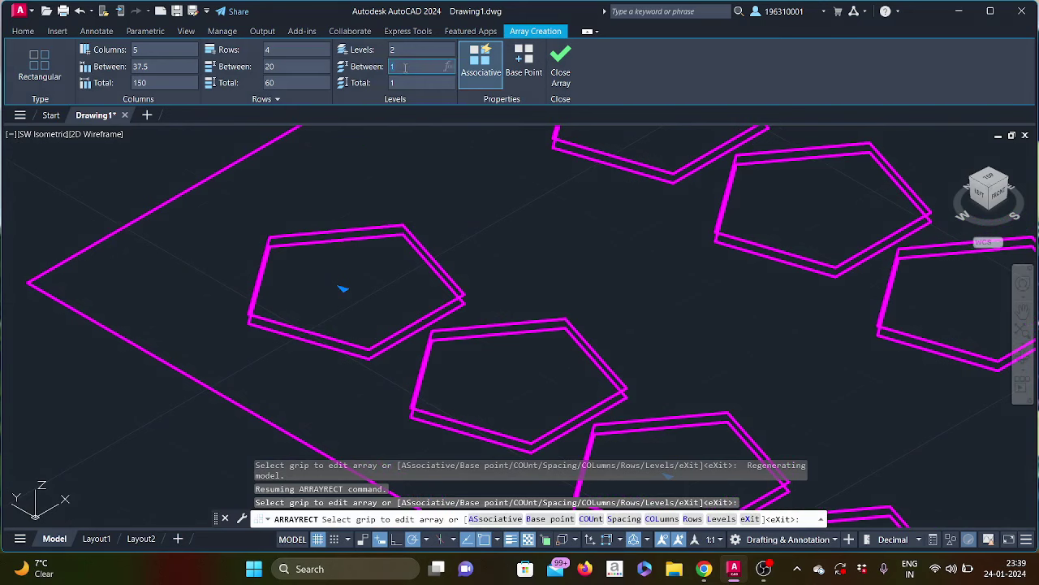
{"action": "type", "text": "0"}
{"action": "key", "text": "Return"}
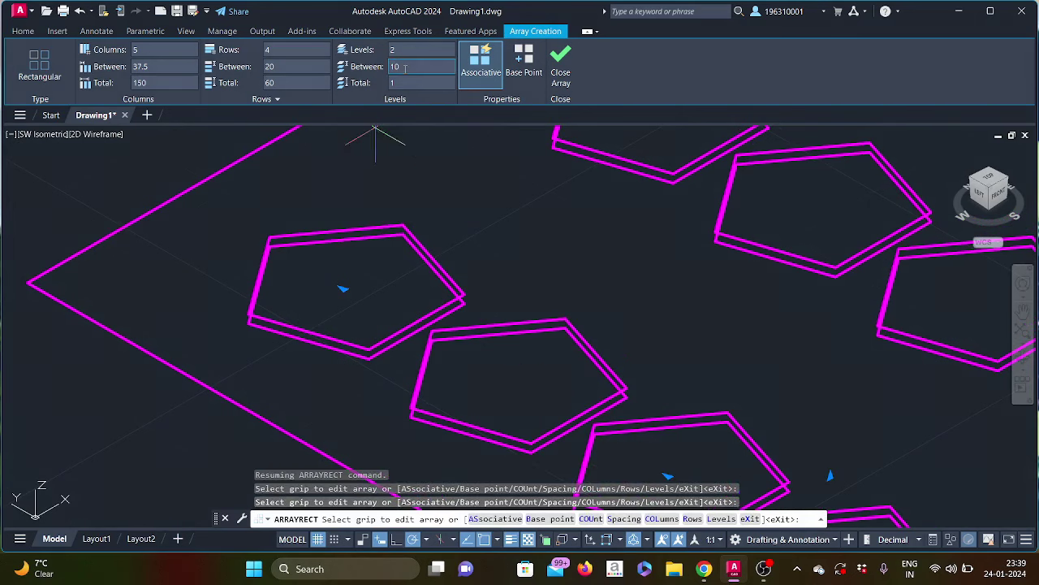
Increase the array to 4 levels, orbit to inspect the stack, and exit array editing
{"action": "scroll", "coordinate": [483, 232], "scroll_direction": "down", "scroll_amount": 5}
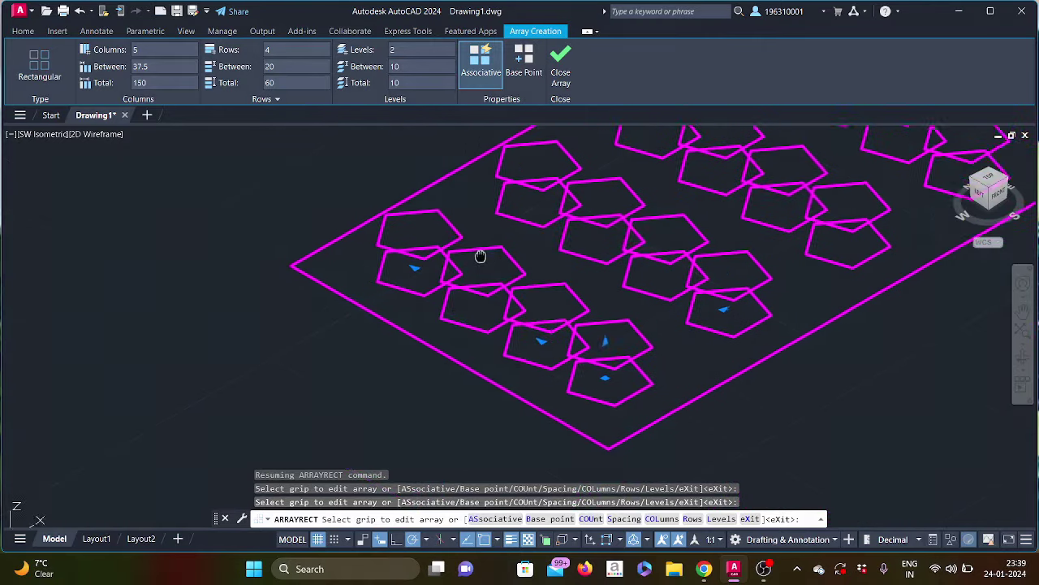
{"action": "scroll", "coordinate": [345, 292], "scroll_direction": "down", "scroll_amount": 3}
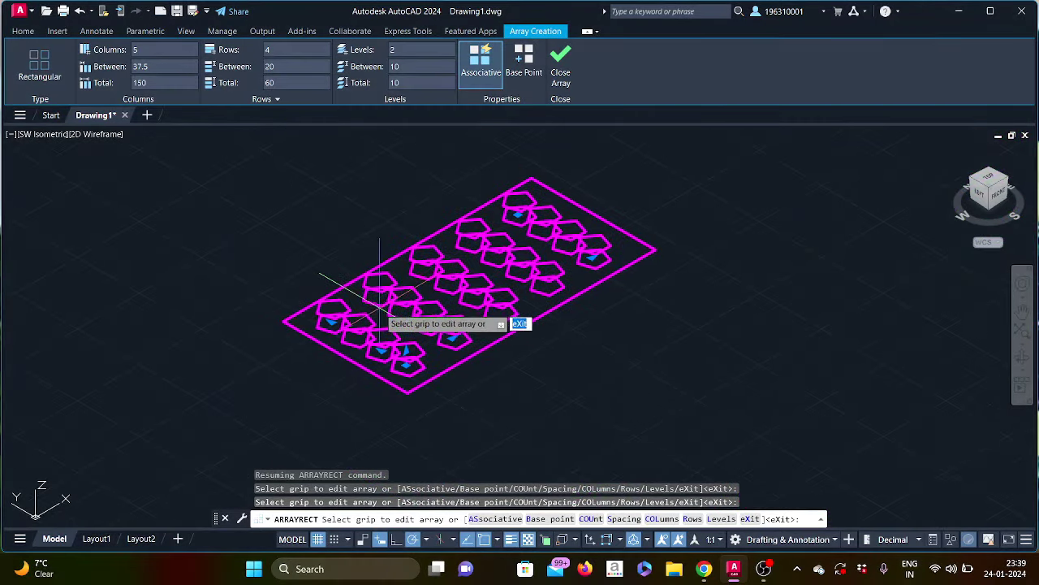
{"action": "mouse_move", "coordinate": [365, 291]}
{"action": "middle_mouse_down", "text": "shift"}
{"action": "mouse_move", "coordinate": [390, 265]}
{"action": "mouse_move", "coordinate": [362, 260]}
{"action": "middle_mouse_up", "text": "shift"}
{"action": "scroll", "coordinate": [360, 268], "scroll_direction": "up", "scroll_amount": 5}
{"action": "scroll", "coordinate": [360, 268], "scroll_direction": "down", "scroll_amount": 3}
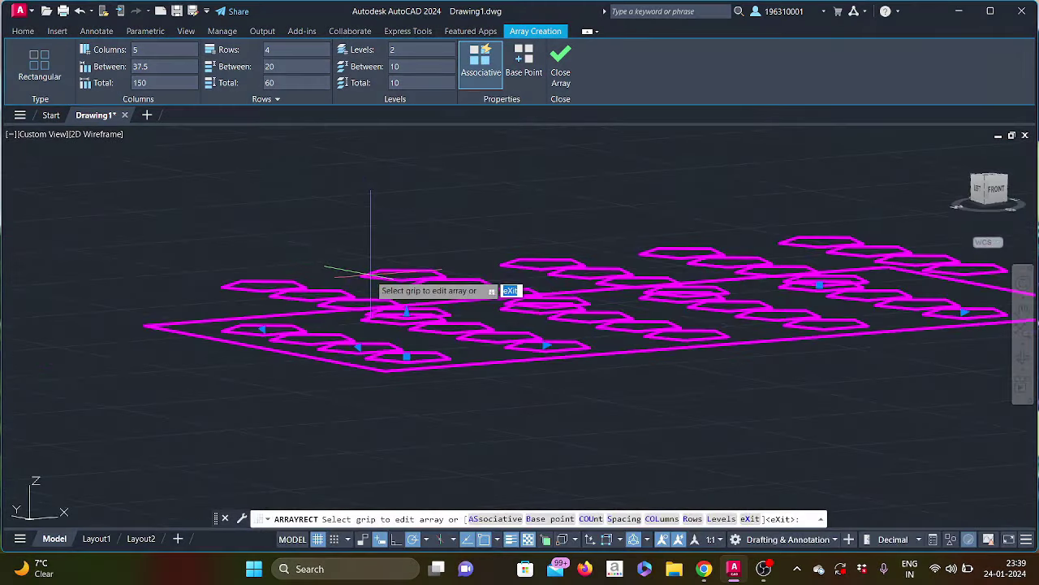
{"action": "middle_click_drag", "start_coordinate": [504, 299], "coordinate": [402, 158], "text": "shift"}
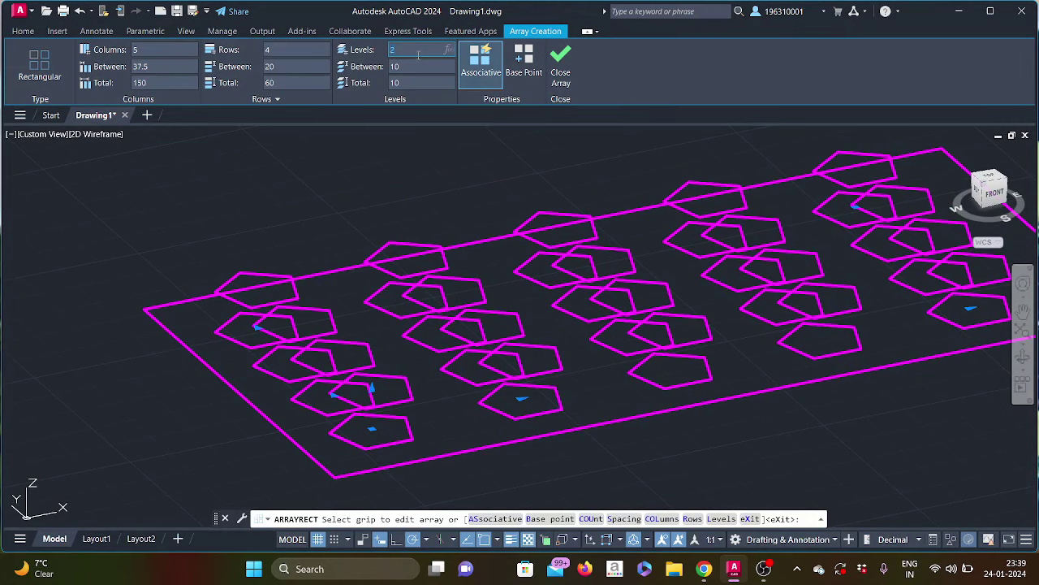
{"action": "type", "text": "4"}
{"action": "key", "text": "Return"}
{"action": "scroll", "coordinate": [539, 391], "scroll_direction": "down", "scroll_amount": 2}
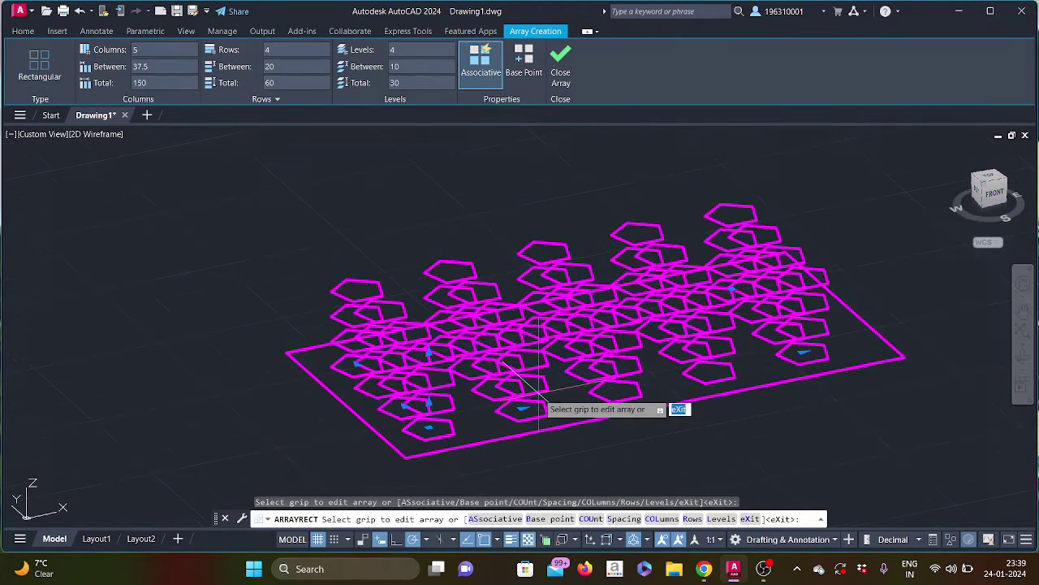
{"action": "middle_click_drag", "start_coordinate": [538, 392], "coordinate": [592, 313], "text": "shift"}
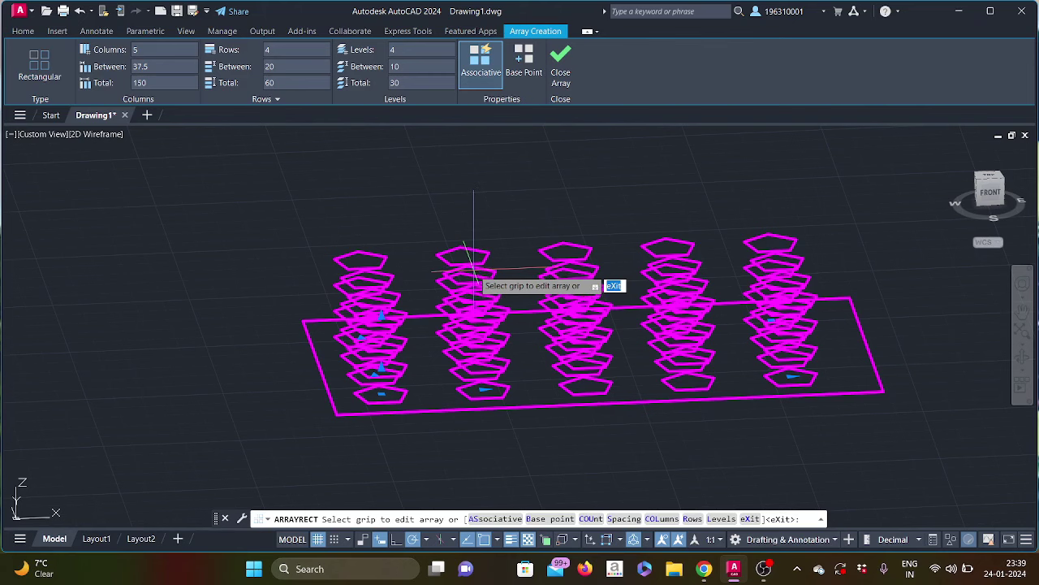
{"action": "key", "text": "Escape"}
Undo the array and delete the rectangle and pentagon, leaving the drawing empty
{"action": "scroll", "coordinate": [477, 292], "scroll_direction": "down", "scroll_amount": 2}
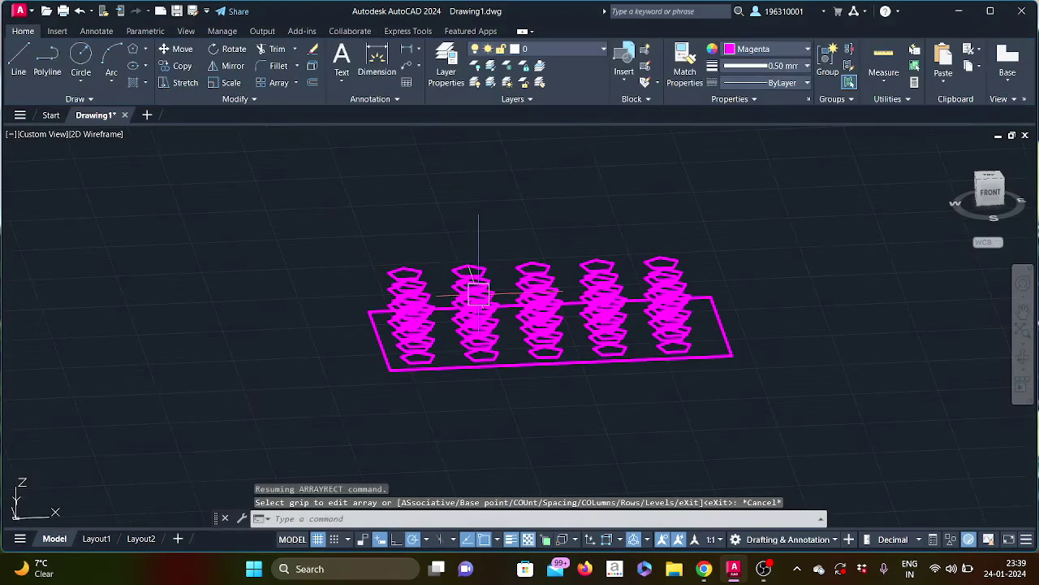
{"action": "mouse_move", "coordinate": [477, 293]}
{"action": "middle_mouse_down", "text": "shift"}
{"action": "mouse_move", "coordinate": [567, 328]}
{"action": "mouse_move", "coordinate": [552, 304]}
{"action": "mouse_move", "coordinate": [441, 367]}
{"action": "middle_mouse_up", "text": "shift"}
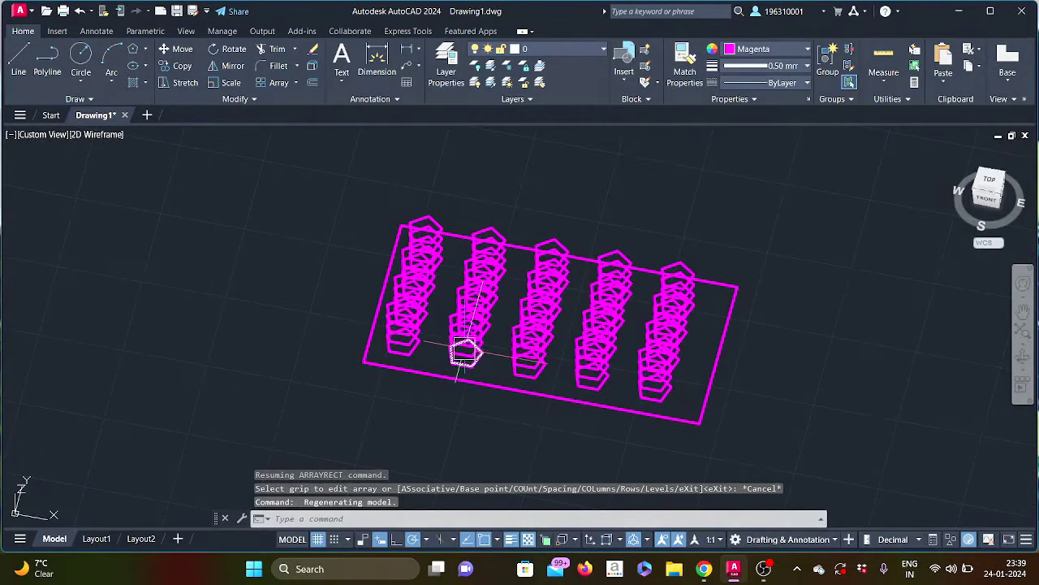
{"action": "key", "text": "ctrl+z"}
{"action": "key", "text": "ctrl+z"}
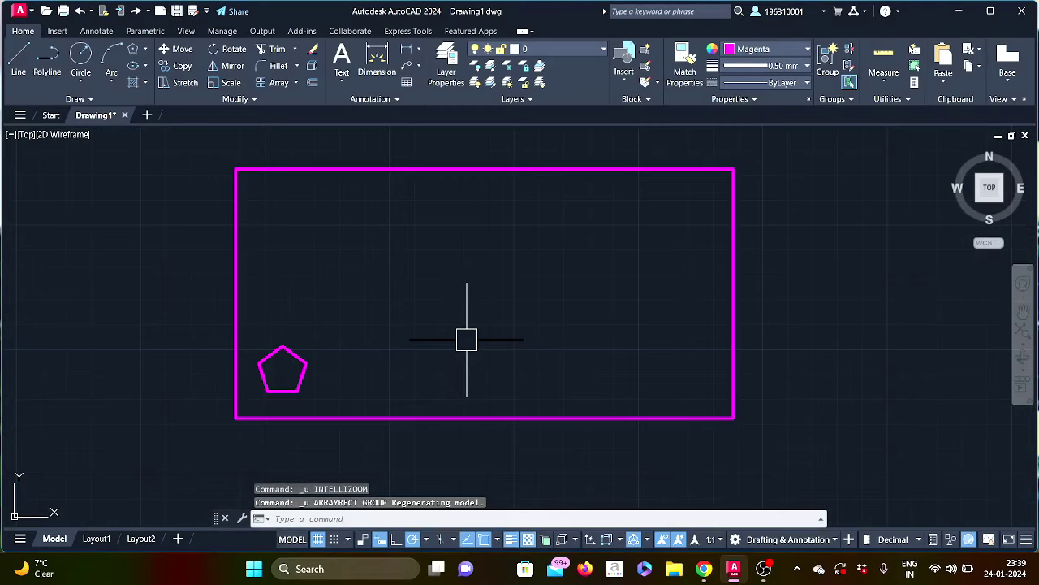
{"action": "mouse_move", "coordinate": [467, 339]}
{"action": "middle_mouse_down"}
{"action": "mouse_move", "coordinate": [360, 343]}
{"action": "mouse_move", "coordinate": [401, 322]}
{"action": "middle_mouse_up"}
{"action": "scroll", "coordinate": [366, 339], "scroll_direction": "down", "scroll_amount": 2}
{"action": "left_click", "coordinate": [678, 197]}
{"action": "key", "text": "Delete"}
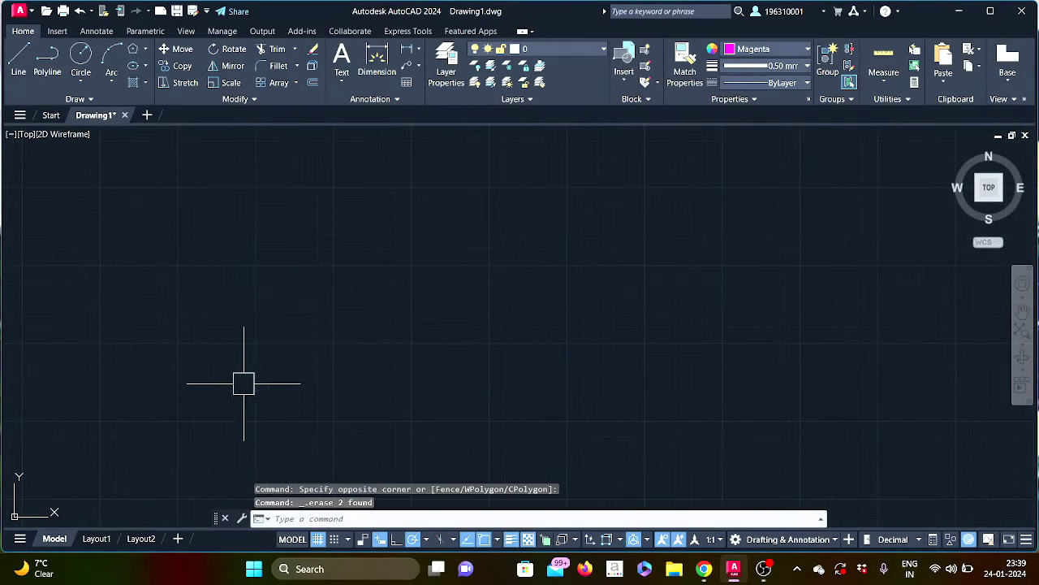
{"action": "left_click", "coordinate": [297, 84]}
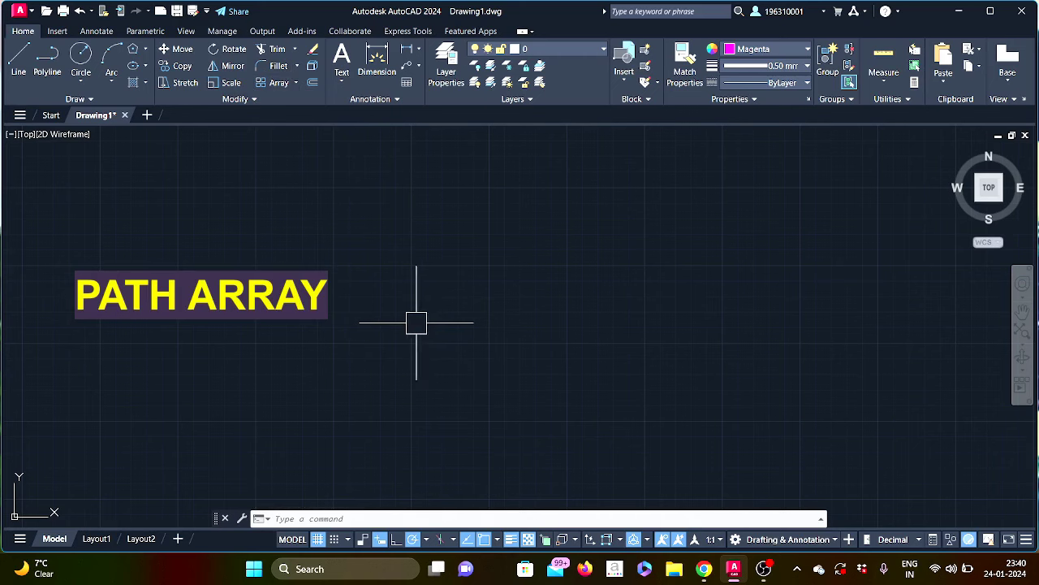
Draw a wavy spline through five points across the drawing from left to right
{"action": "left_click", "coordinate": [79, 99]}
{"action": "left_click", "coordinate": [13, 115]}
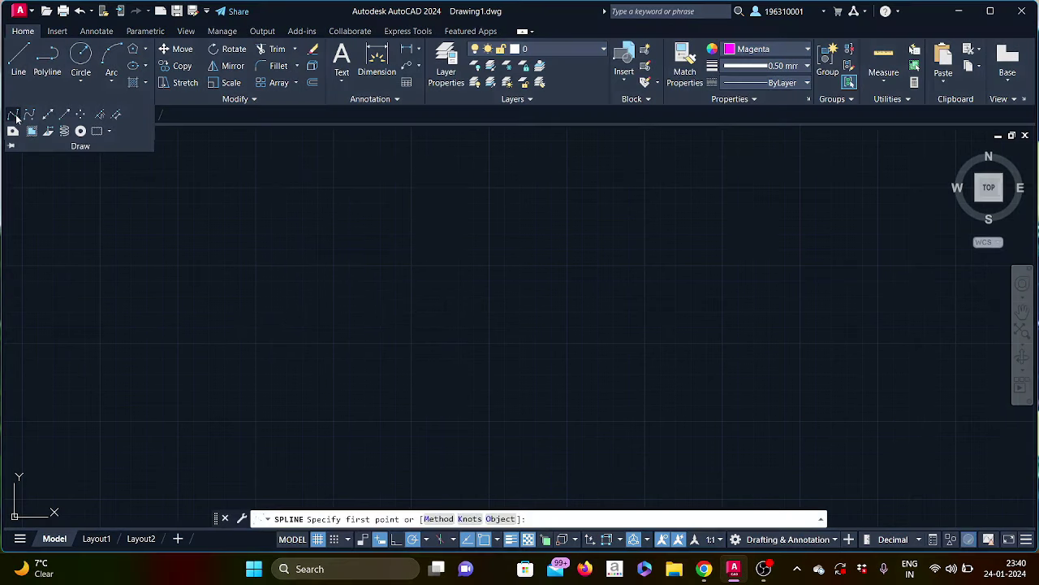
{"action": "left_click", "coordinate": [200, 351]}
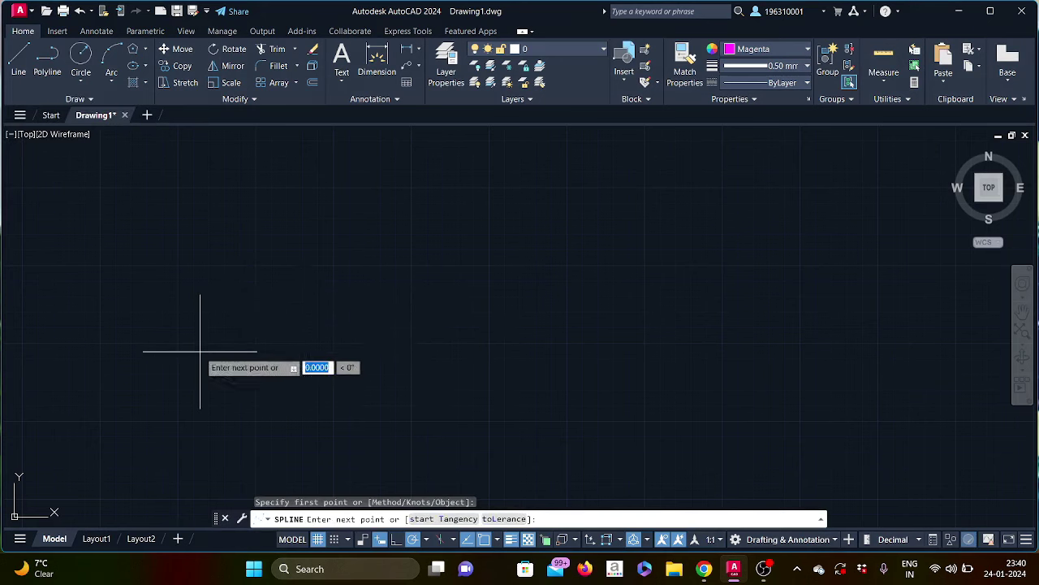
{"action": "left_click", "coordinate": [369, 268]}
{"action": "left_click", "coordinate": [553, 342]}
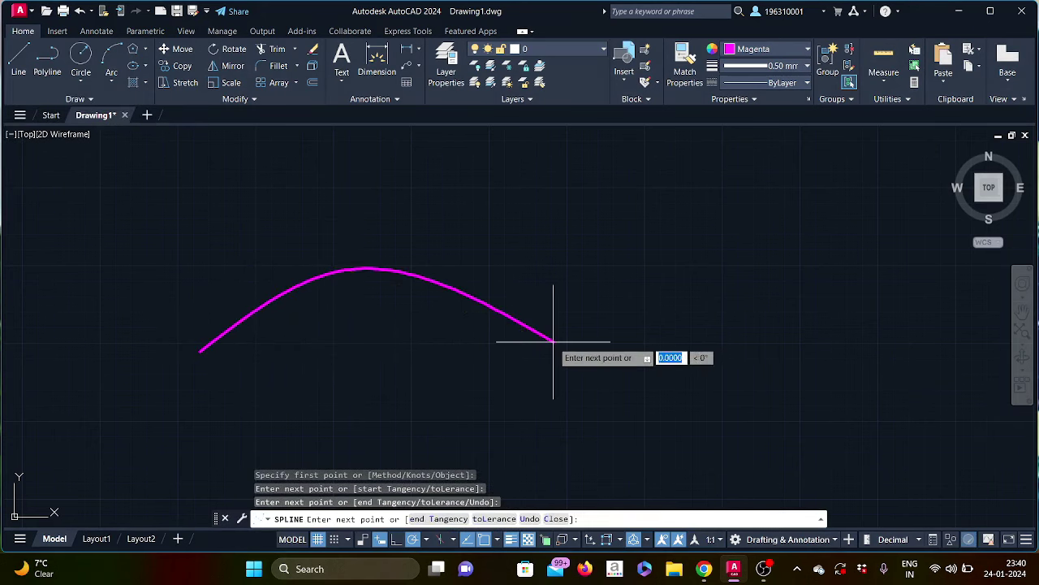
{"action": "left_click", "coordinate": [712, 273]}
{"action": "left_click", "coordinate": [894, 342]}
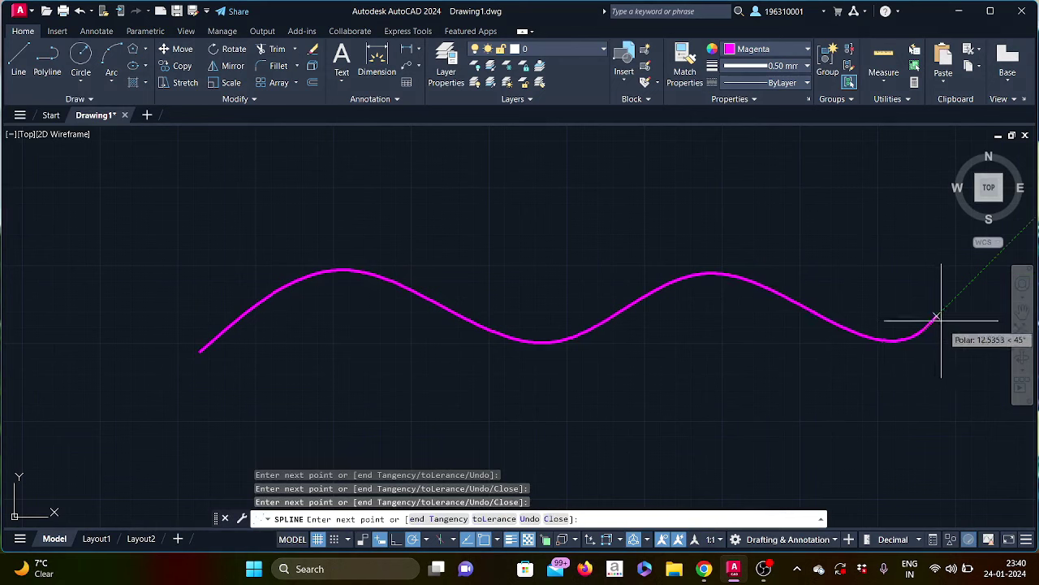
{"action": "key", "text": "Return"}
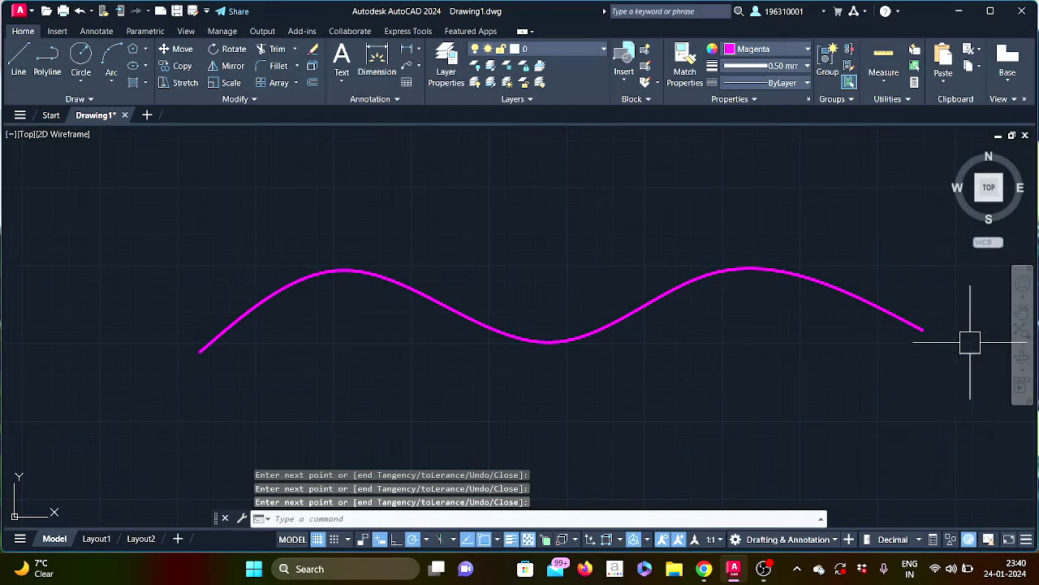
{"action": "middle_click_drag", "start_coordinate": [736, 353], "coordinate": [723, 332]}
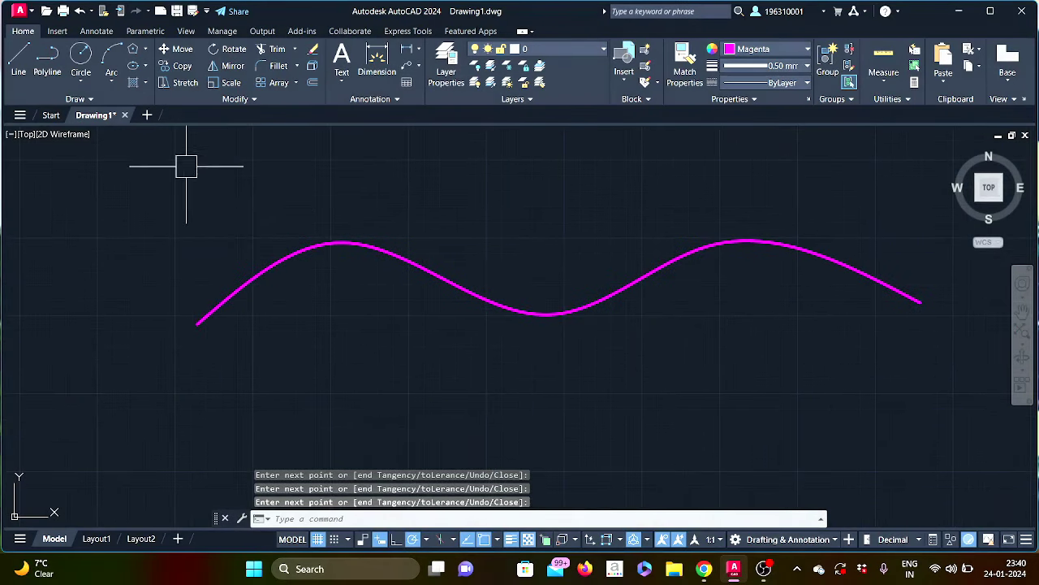
Draw a radius-10 circle centred on the spline's left endpoint
{"action": "type", "text": "c"}
{"action": "key", "text": "Return"}
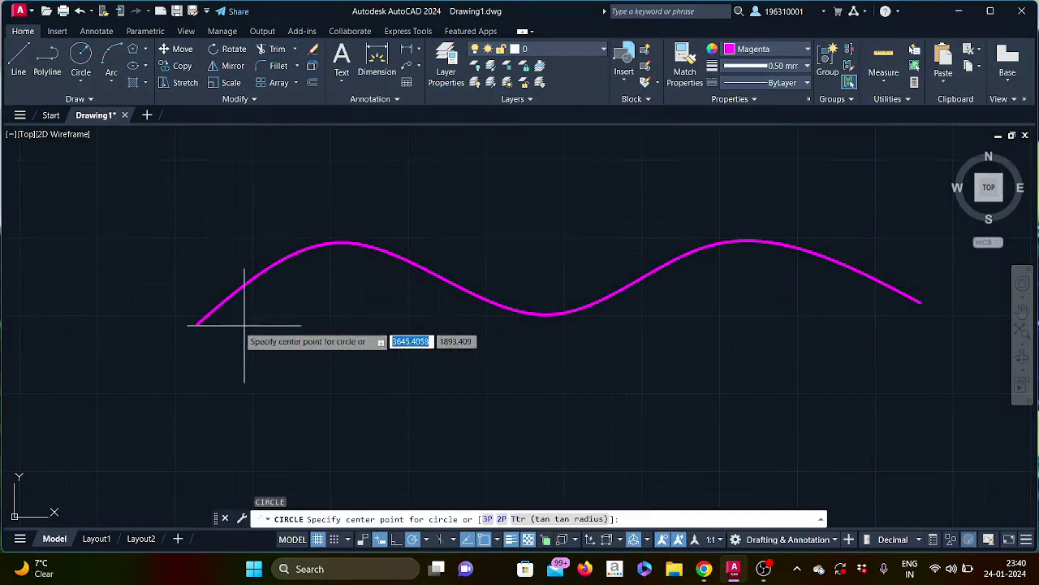
{"action": "left_click", "coordinate": [197, 324]}
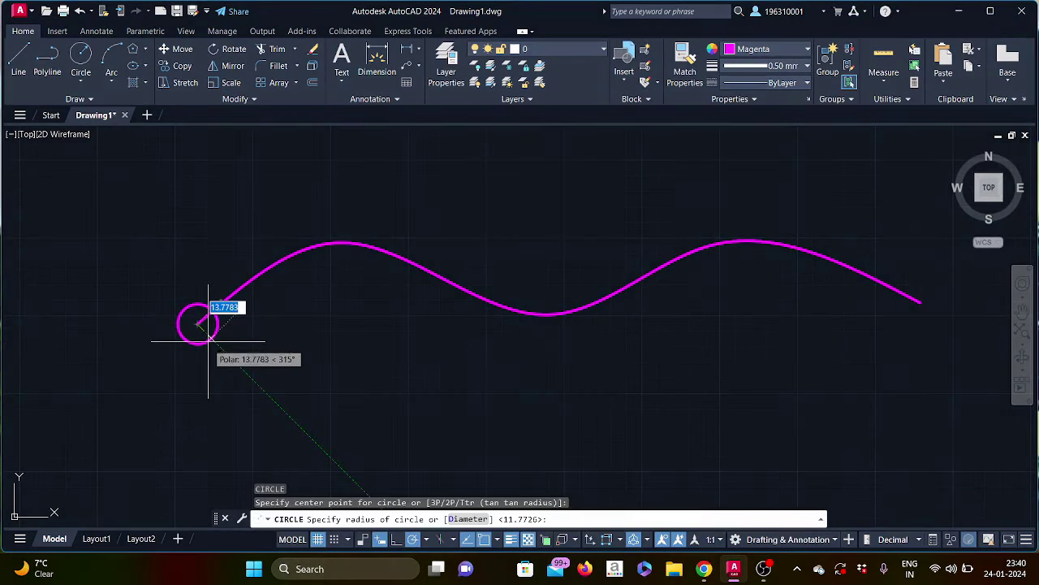
{"action": "key", "text": "Return"}
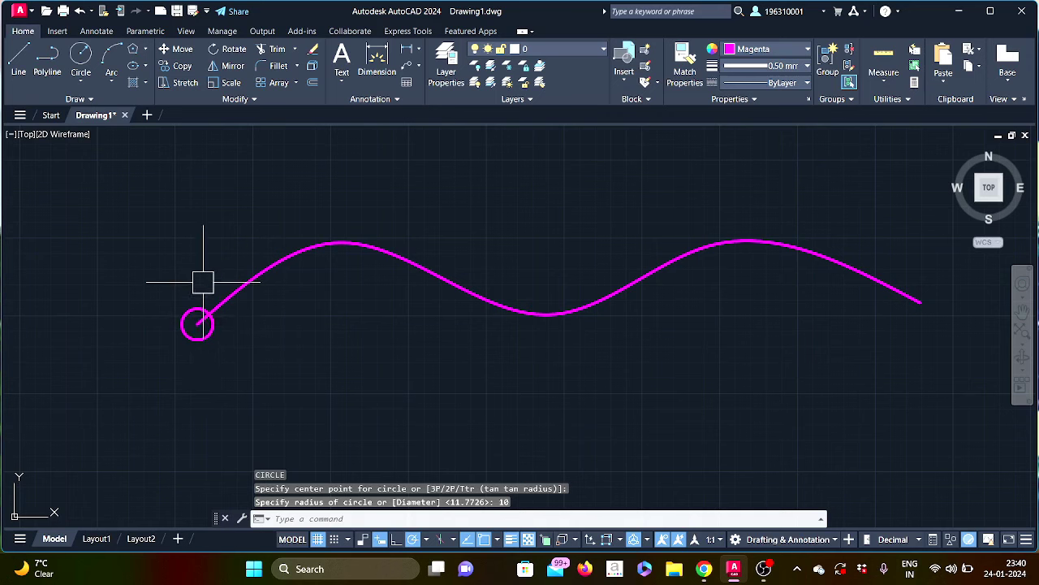
Path-array the radius-10 circle along the wavy spline, giving 17 circles 30 apart
{"action": "left_click", "coordinate": [296, 85]}
{"action": "left_click", "coordinate": [296, 132]}
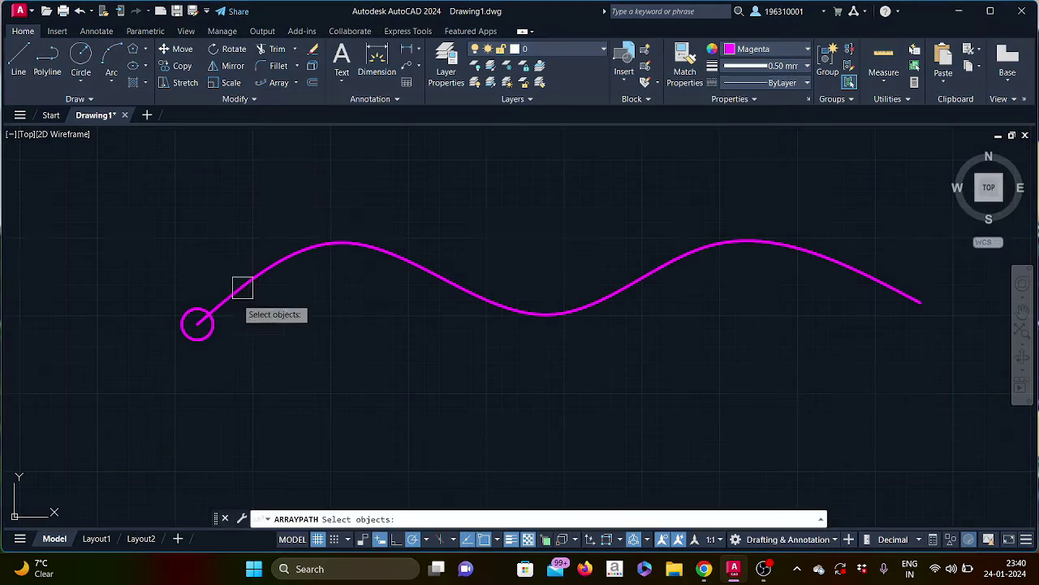
{"action": "scroll", "coordinate": [241, 325], "scroll_direction": "up", "scroll_amount": 4}
{"action": "left_click", "coordinate": [162, 342]}
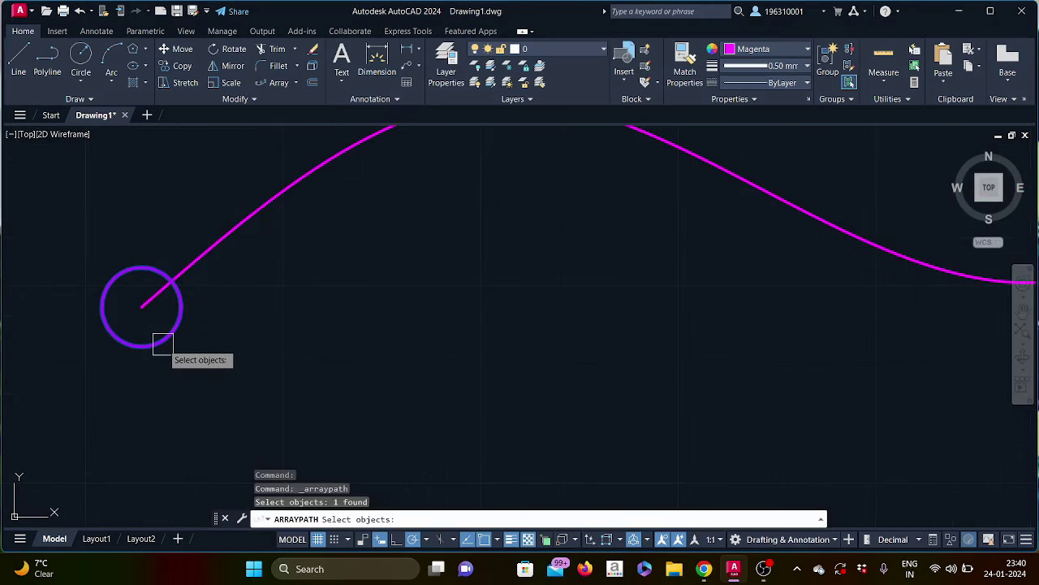
{"action": "key", "text": "Return"}
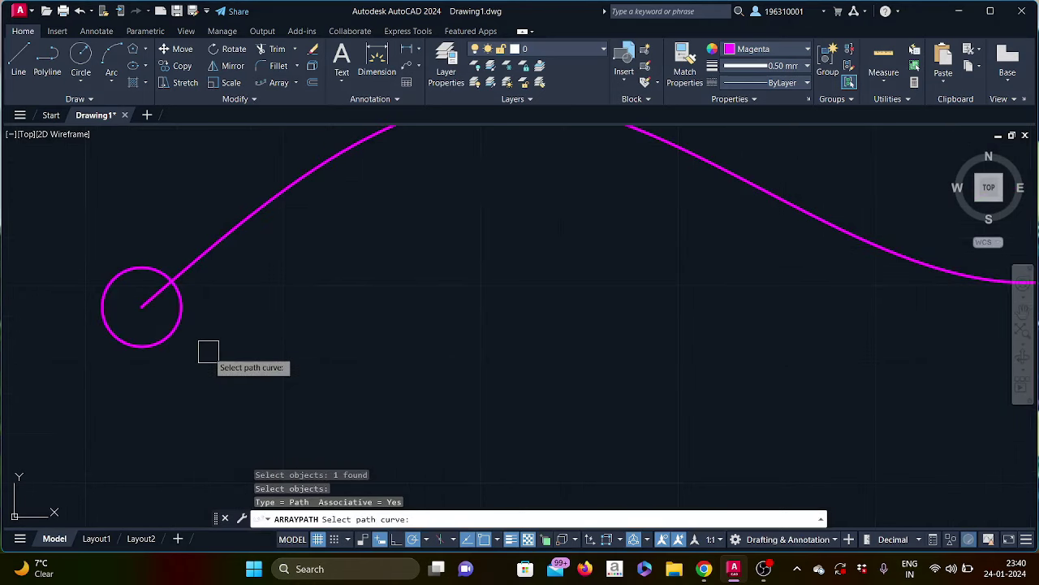
{"action": "scroll", "coordinate": [208, 350], "scroll_direction": "down", "scroll_amount": 3}
{"action": "scroll", "coordinate": [401, 298], "scroll_direction": "up", "scroll_amount": 2}
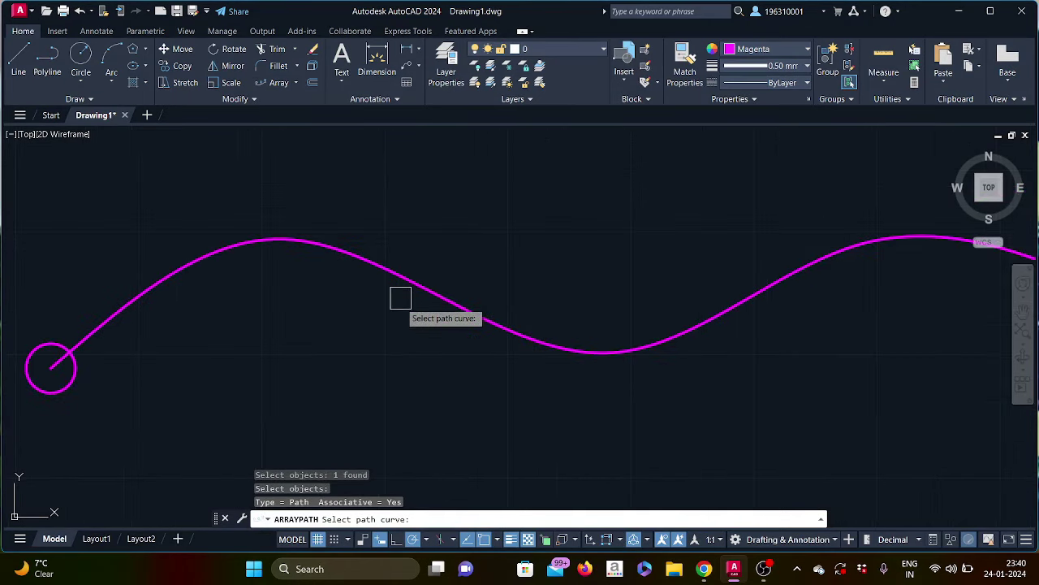
{"action": "left_click", "coordinate": [408, 289]}
{"action": "scroll", "coordinate": [487, 381], "scroll_direction": "down", "scroll_amount": 1}
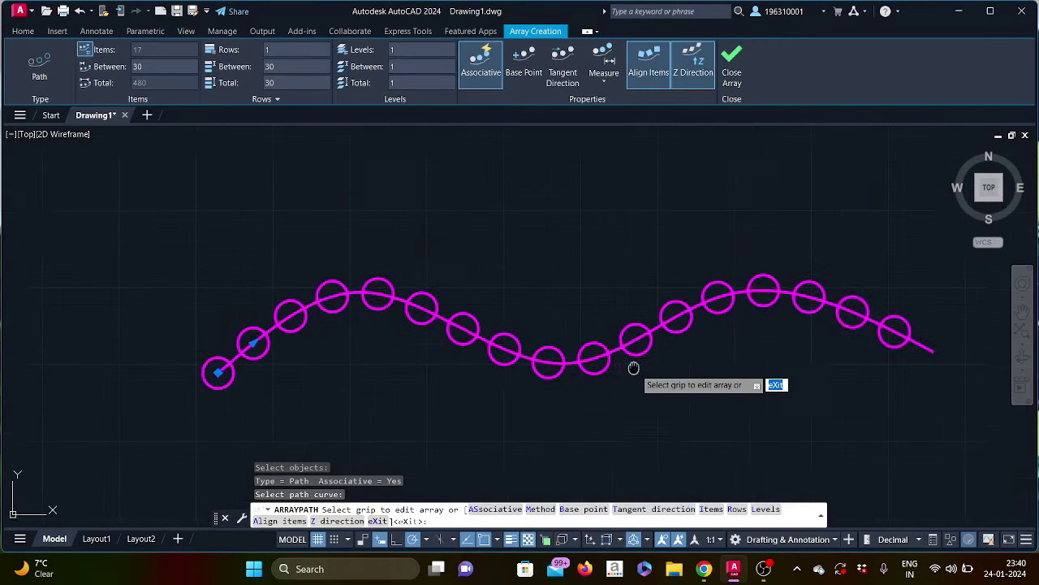
{"action": "middle_click_drag", "start_coordinate": [633, 368], "coordinate": [557, 345]}
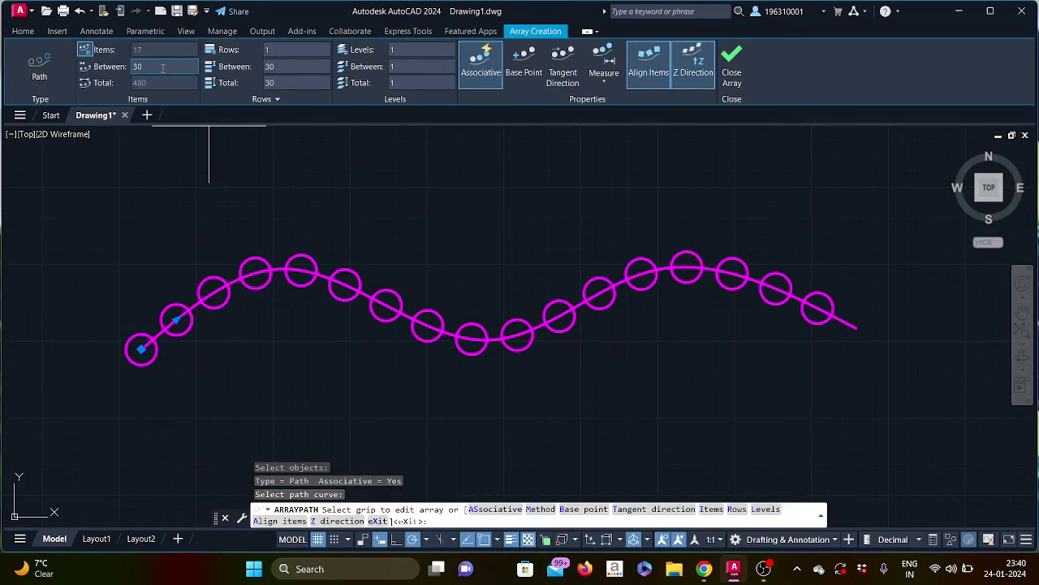
{"action": "scroll", "coordinate": [182, 289], "scroll_direction": "up", "scroll_amount": 2}
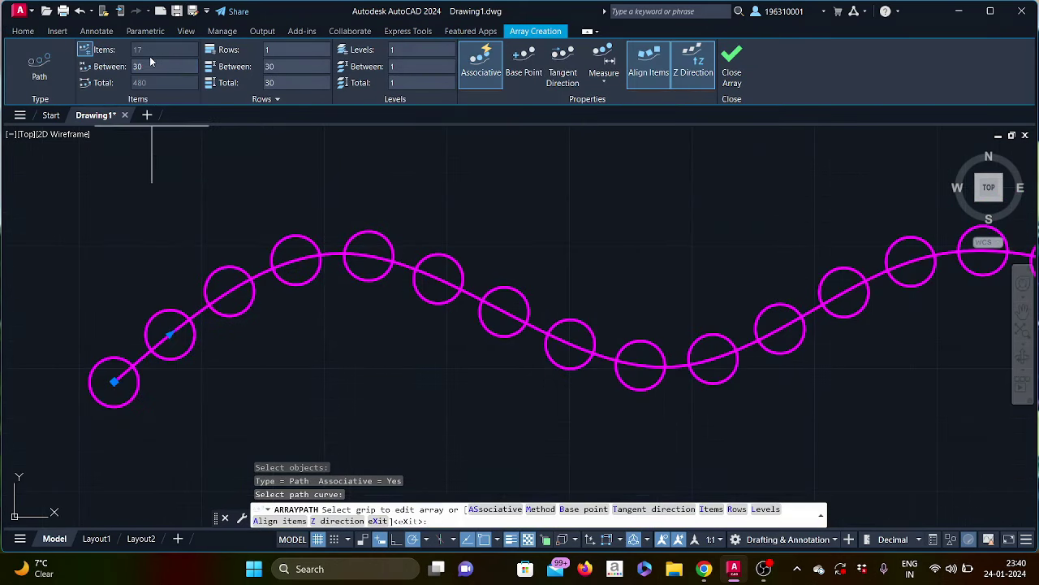
{"action": "scroll", "coordinate": [301, 314], "scroll_direction": "down", "scroll_amount": 2}
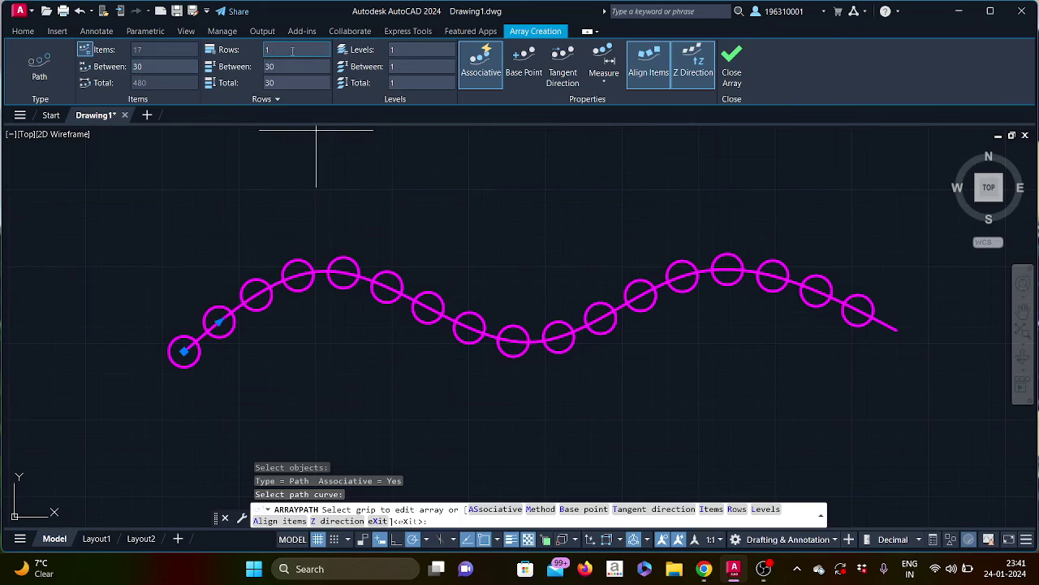
{"action": "type", "text": "2"}
Set the path array to 2 rows, then try 4 levels spaced 10 and orbit to check
{"action": "key", "text": "Return"}
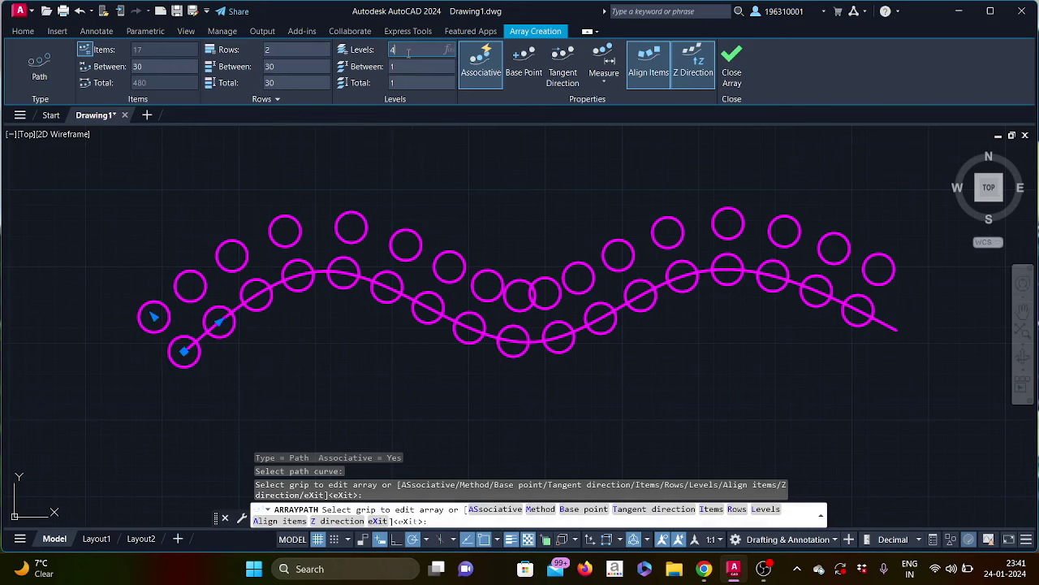
{"action": "key", "text": "Return"}
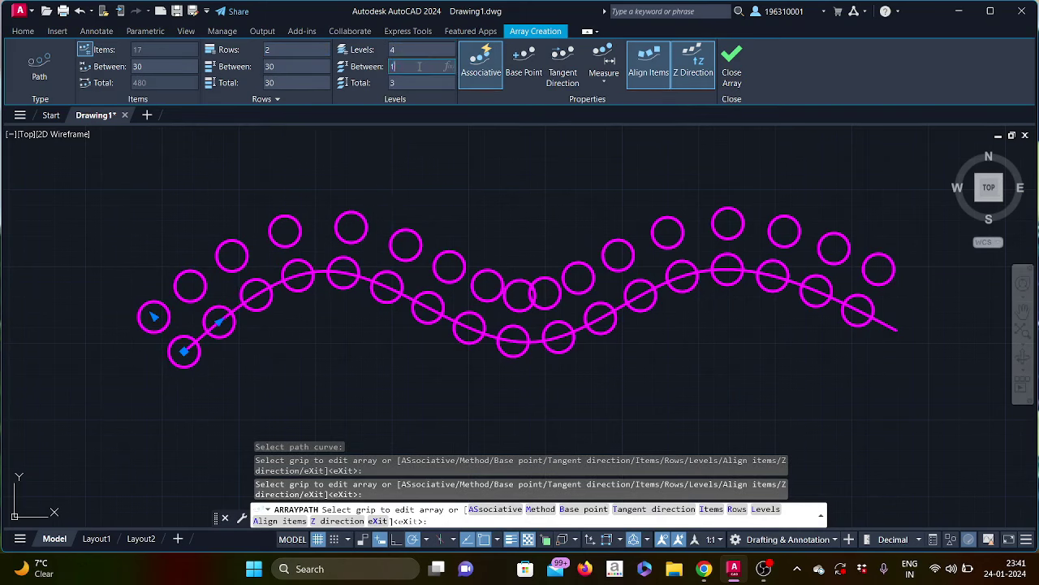
{"action": "type", "text": "0"}
{"action": "key", "text": "Return"}
{"action": "mouse_move", "coordinate": [974, 207]}
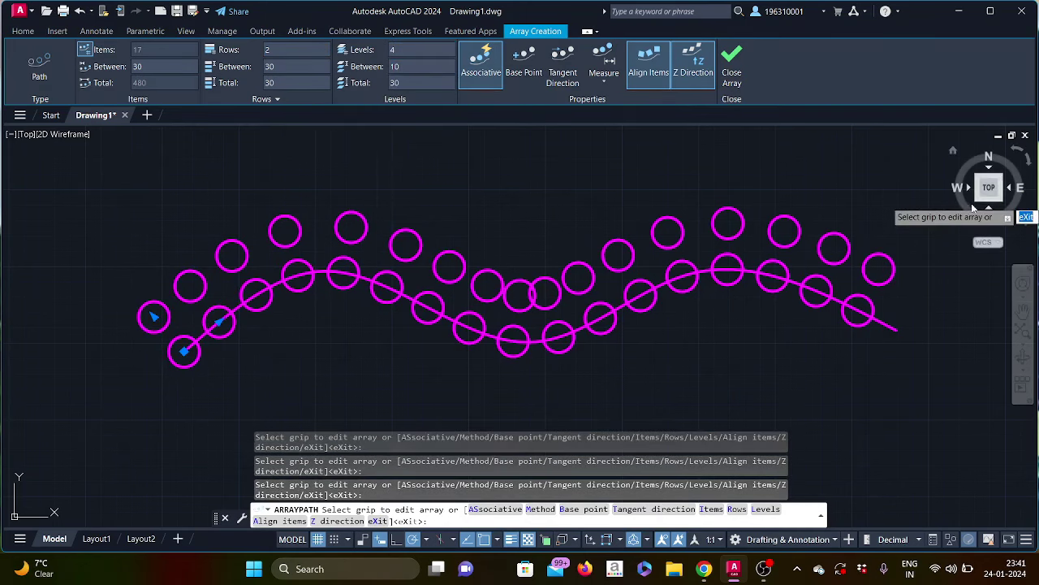
{"action": "left_click_drag", "start_coordinate": [981, 204], "coordinate": [831, 251]}
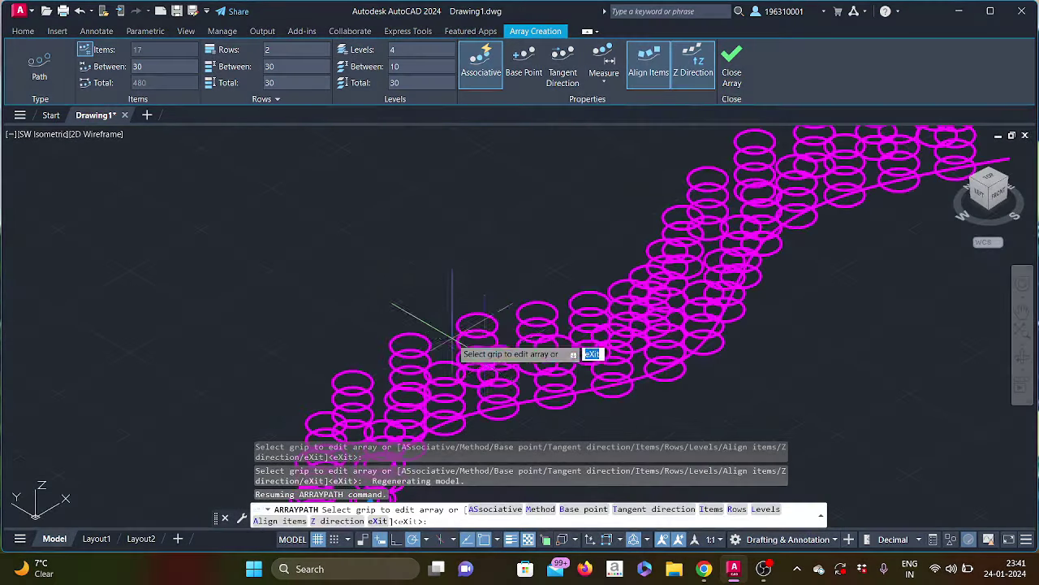
{"action": "middle_click_drag", "start_coordinate": [453, 341], "coordinate": [428, 329], "text": "shift"}
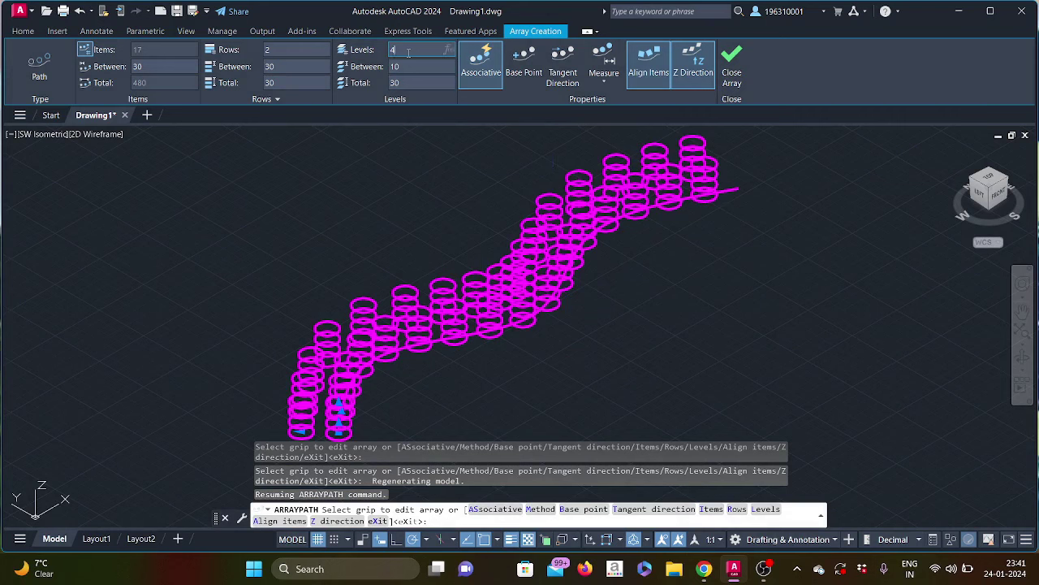
{"action": "type", "text": "1"}
Reset the array to 1 level, return to top view, and finish the path array
{"action": "key", "text": "Return"}
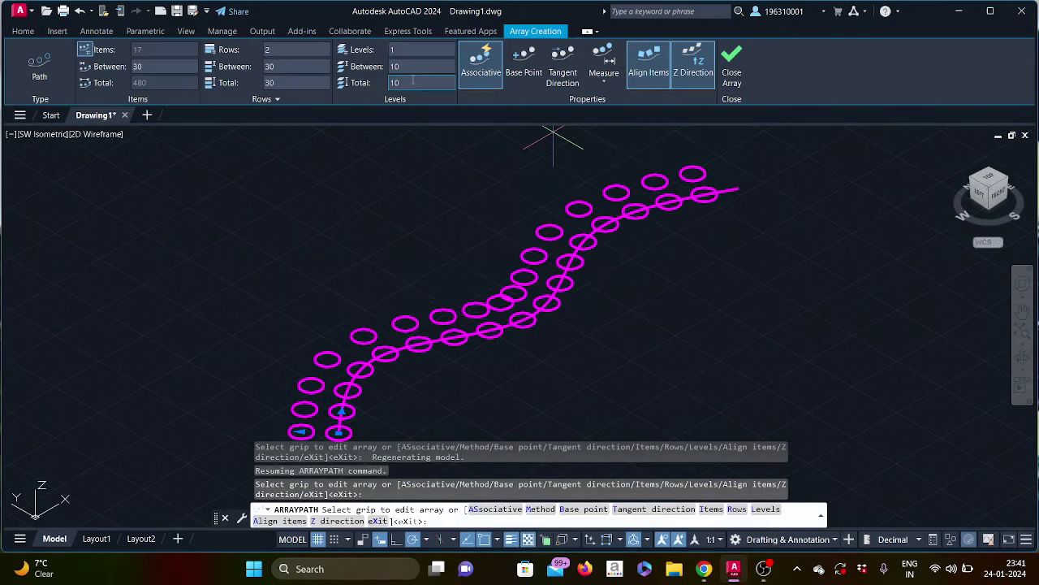
{"action": "mouse_move", "coordinate": [999, 193]}
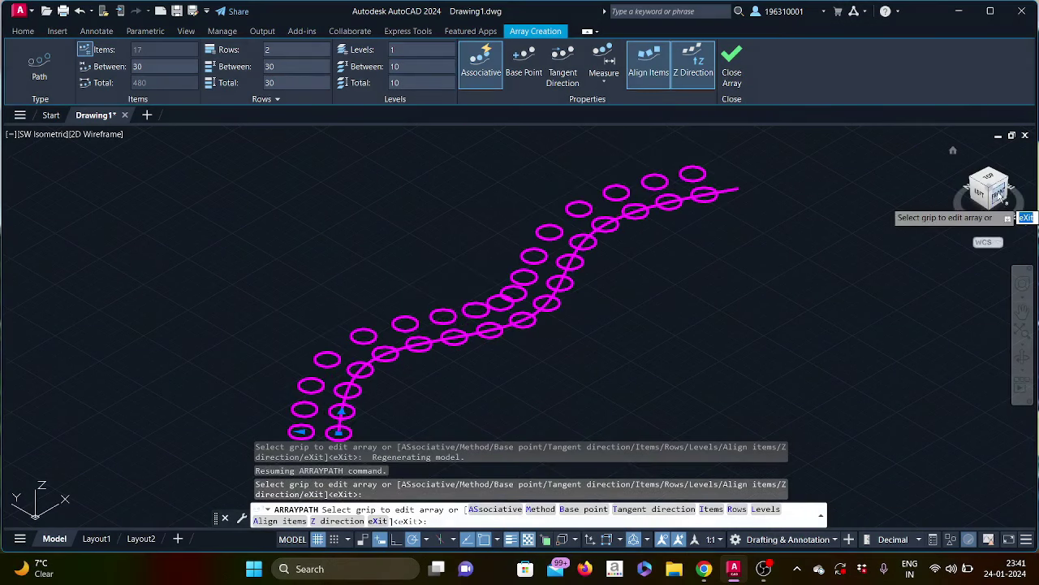
{"action": "left_click", "coordinate": [992, 180]}
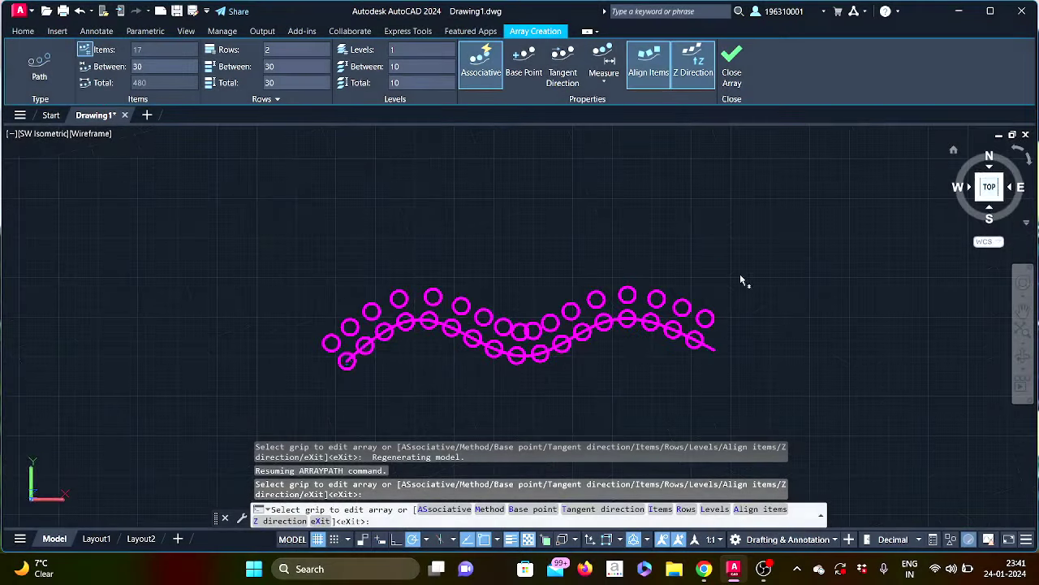
{"action": "scroll", "coordinate": [570, 336], "scroll_direction": "down", "scroll_amount": 2}
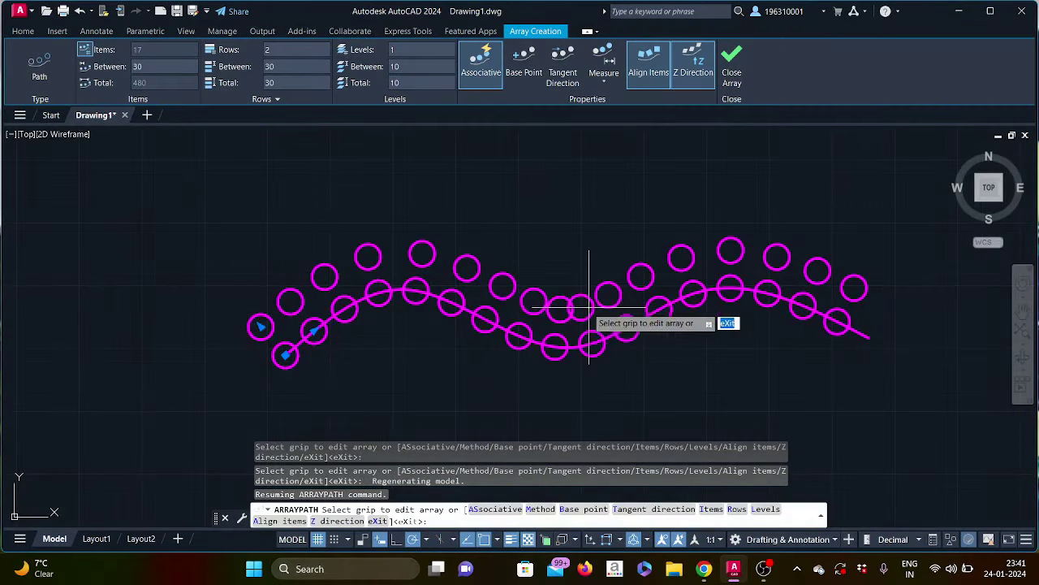
{"action": "scroll", "coordinate": [510, 297], "scroll_direction": "down", "scroll_amount": 1}
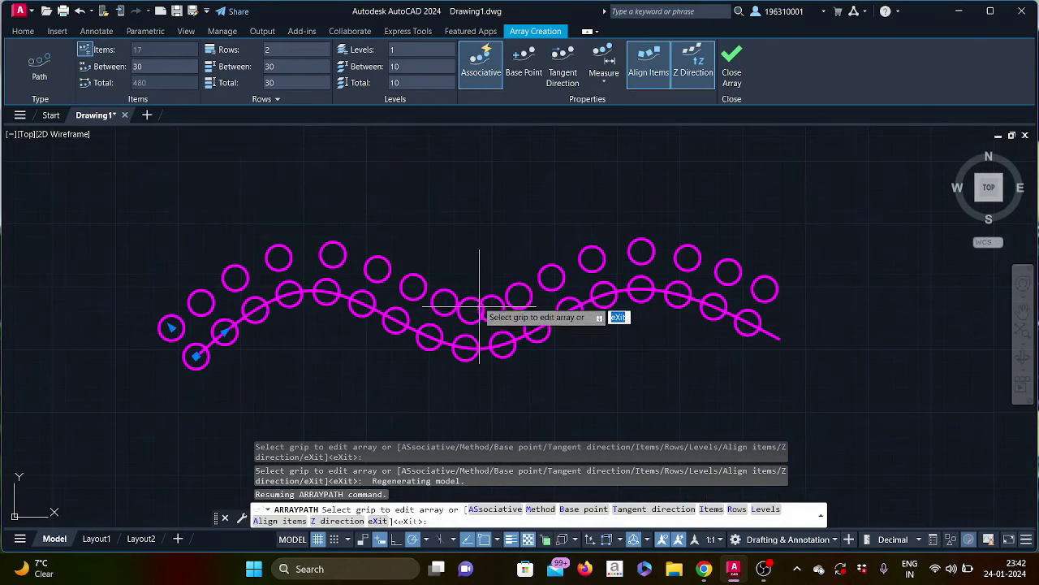
{"action": "key", "text": "Return"}
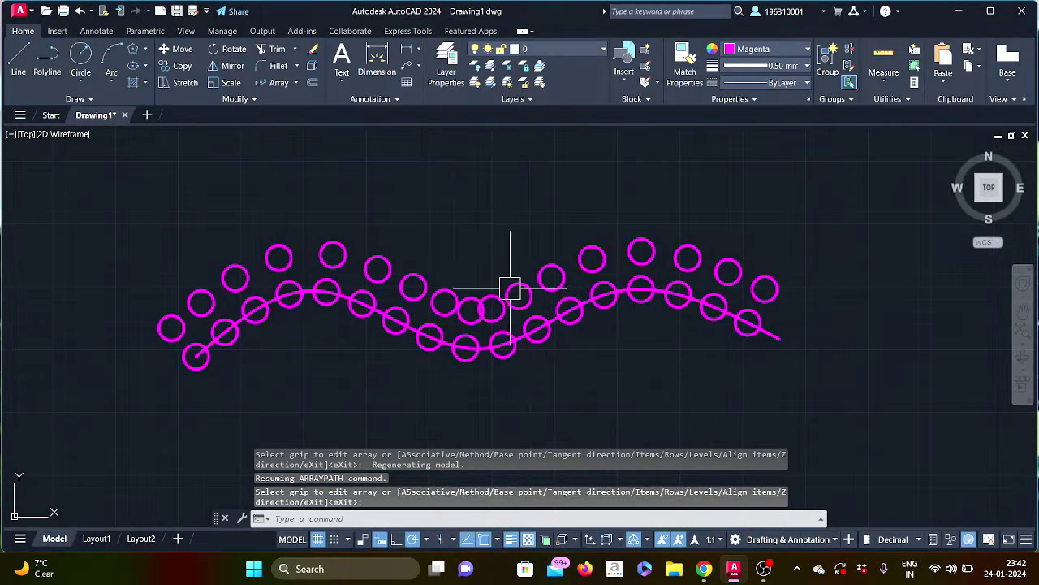
Window-select and delete the path array of circles and its wavy spline
{"action": "middle_click_drag", "start_coordinate": [510, 288], "coordinate": [537, 307]}
{"action": "left_click", "coordinate": [869, 243]}
{"action": "left_click", "coordinate": [503, 361]}
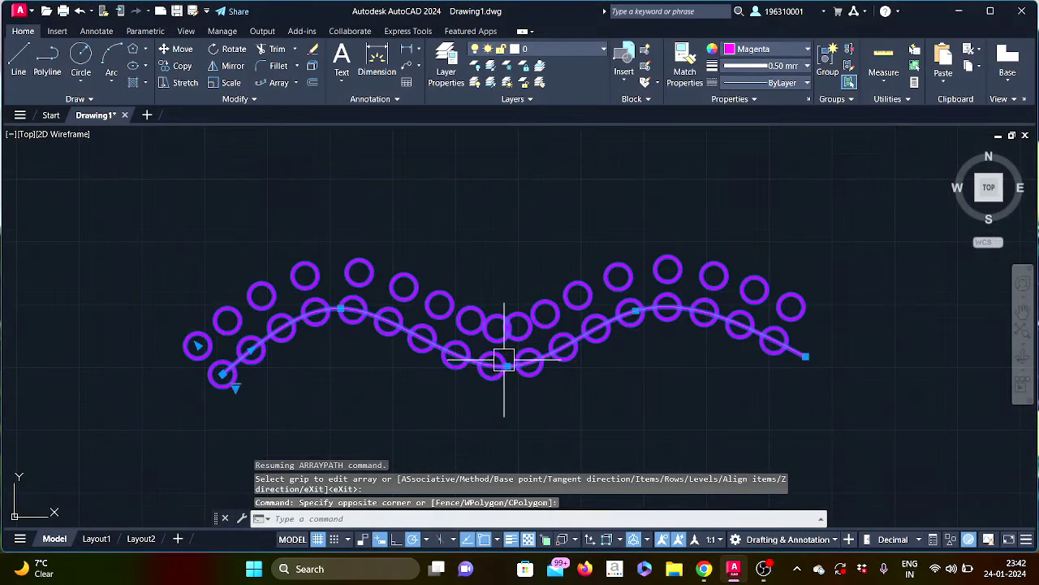
{"action": "key", "text": "Delete"}
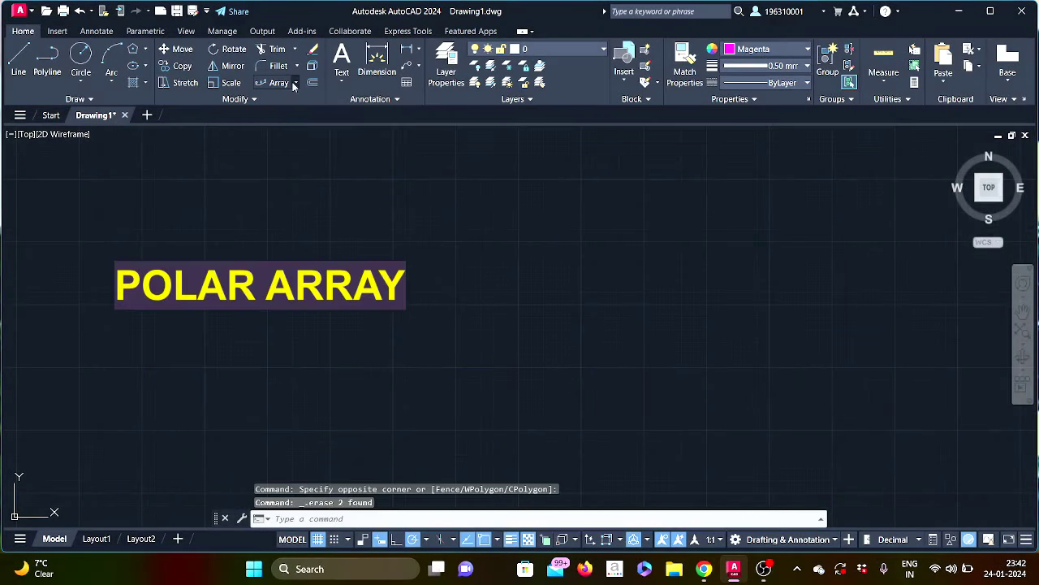
{"action": "left_click", "coordinate": [294, 83]}
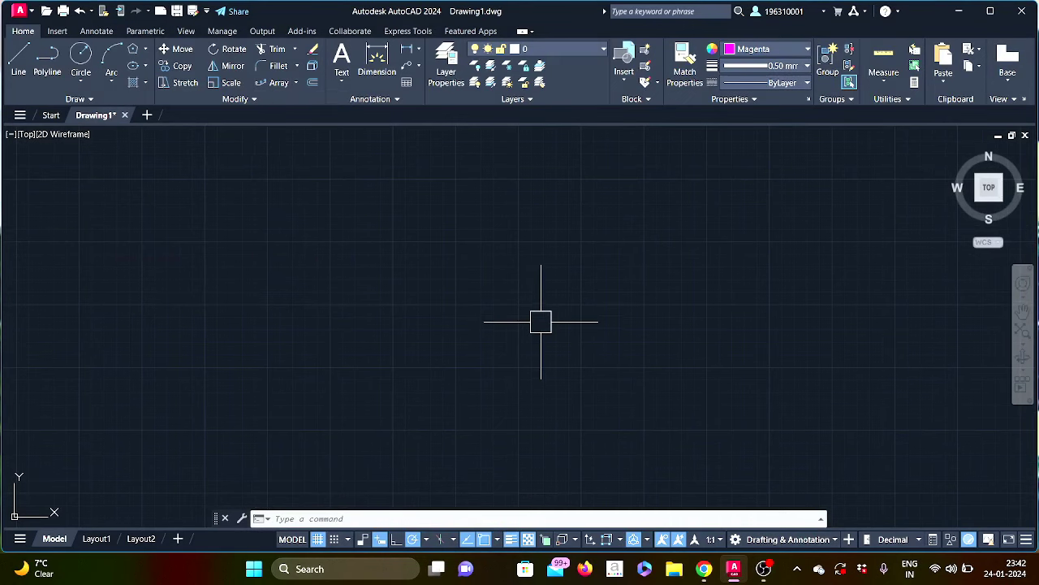
{"action": "type", "text": "c"}
Draw a large circle of radius 100 and recentre the view on it
{"action": "key", "text": "Return"}
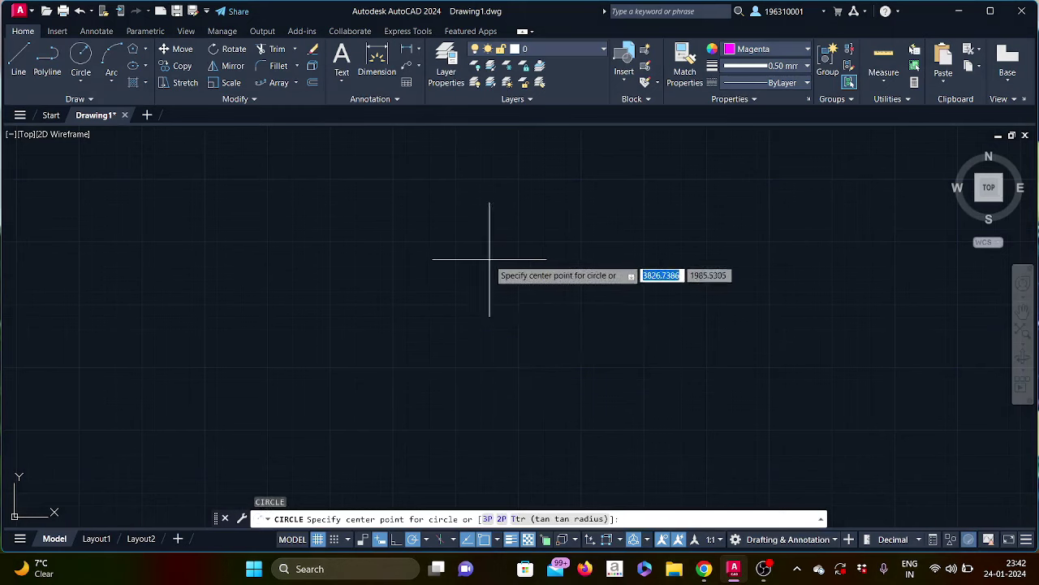
{"action": "left_click", "coordinate": [487, 235]}
{"action": "middle_click_drag", "start_coordinate": [580, 395], "coordinate": [597, 445]}
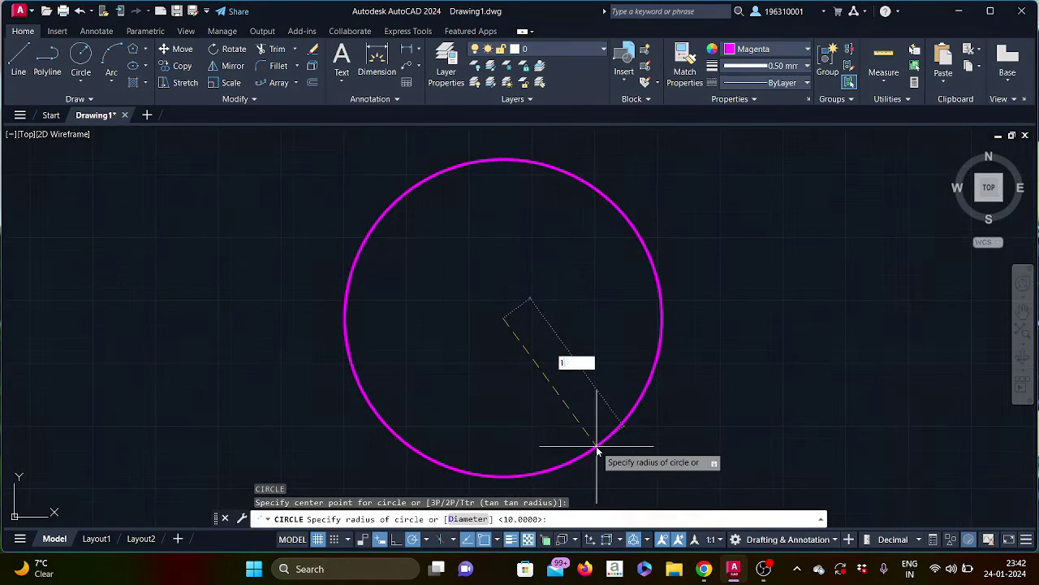
{"action": "type", "text": "00"}
{"action": "key", "text": "Return"}
{"action": "scroll", "coordinate": [488, 334], "scroll_direction": "up", "scroll_amount": 2}
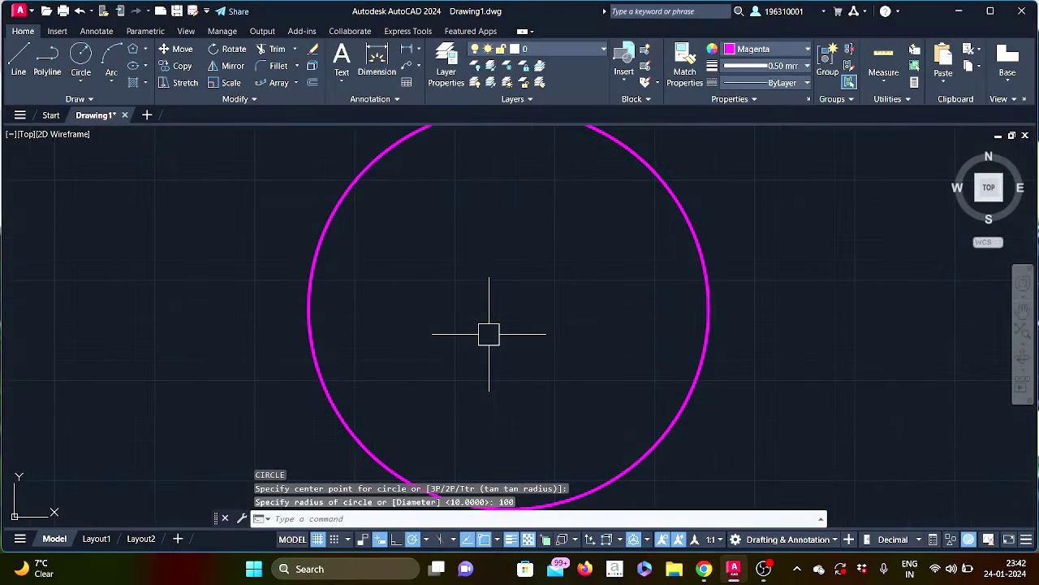
{"action": "middle_click_drag", "start_coordinate": [489, 334], "coordinate": [497, 361]}
{"action": "scroll", "coordinate": [495, 359], "scroll_direction": "down", "scroll_amount": 2}
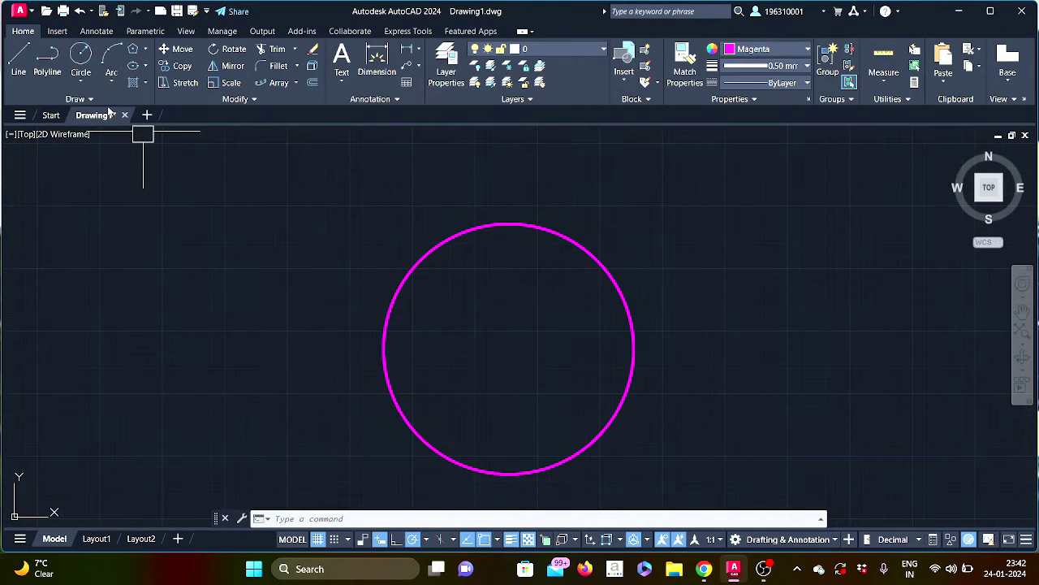
Draw a radius-12 circle centred on the large circle's top quadrant
{"action": "left_click", "coordinate": [87, 73]}
{"action": "left_click", "coordinate": [509, 222]}
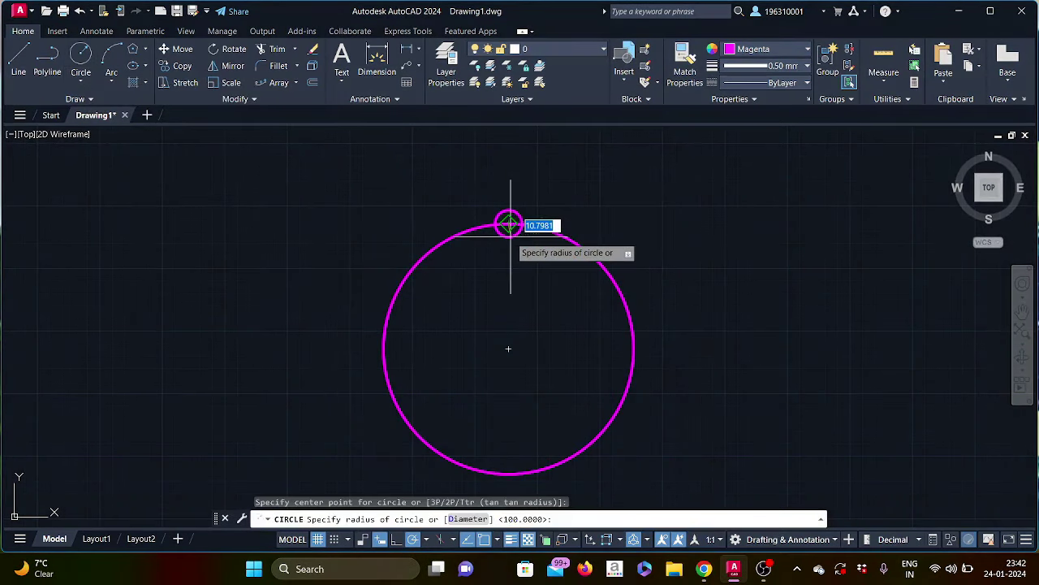
{"action": "key", "text": "Return"}
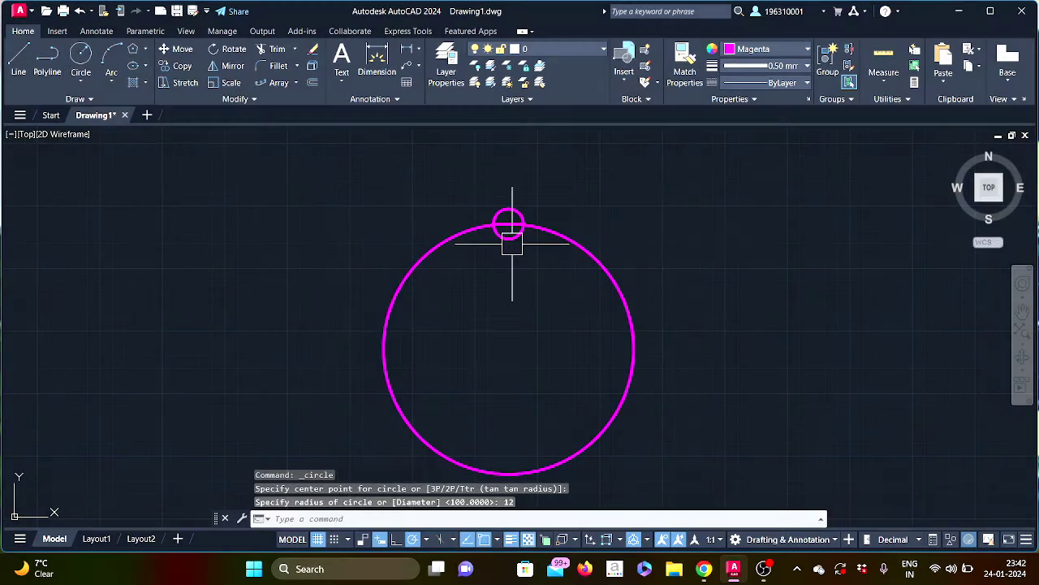
{"action": "scroll", "coordinate": [503, 215], "scroll_direction": "up", "scroll_amount": 2}
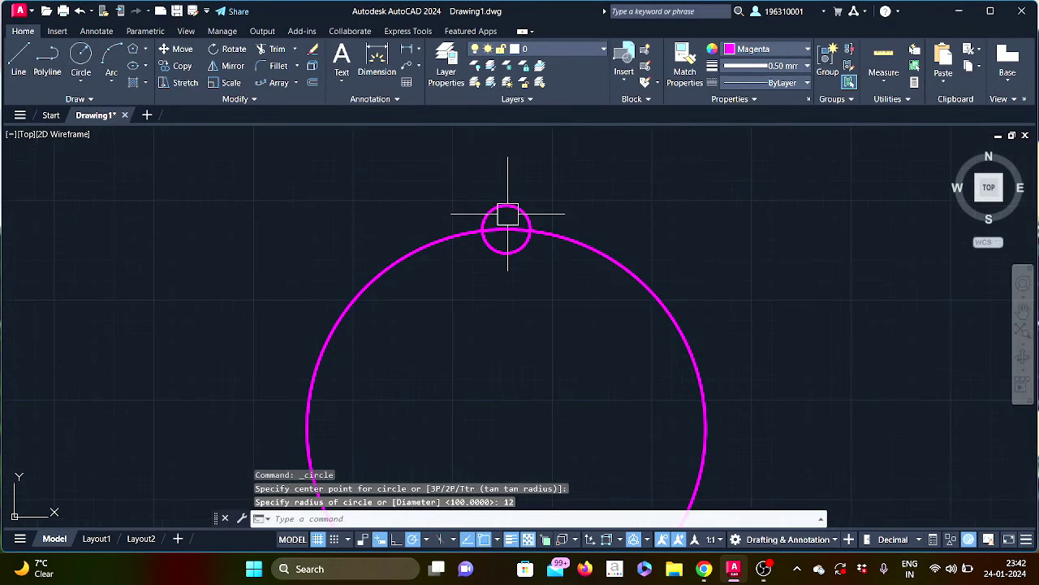
{"action": "scroll", "coordinate": [508, 216], "scroll_direction": "down", "scroll_amount": 2}
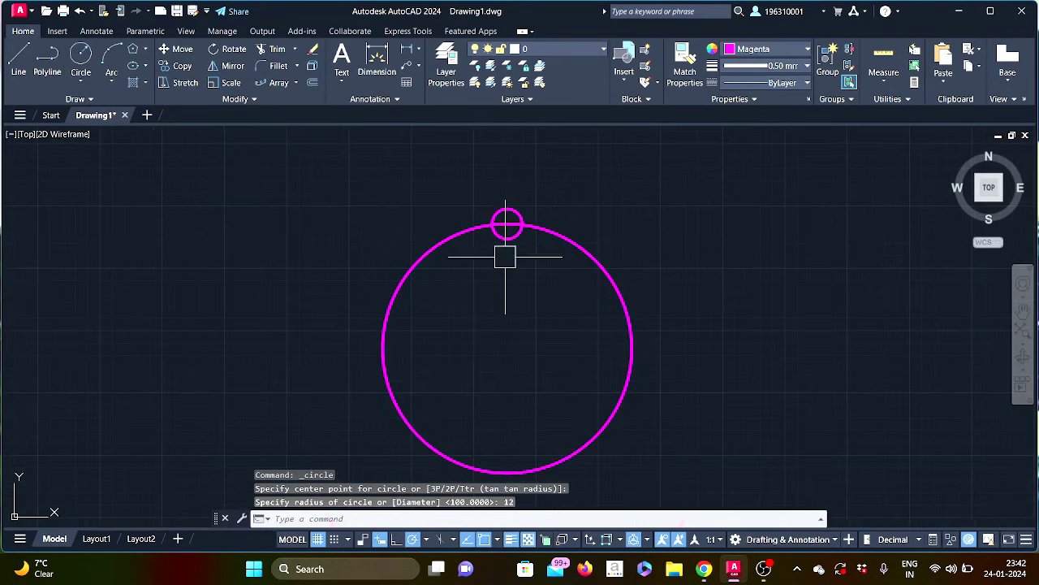
Polar-array the radius-12 circle around the large circle's centre, giving six copies
{"action": "left_click", "coordinate": [297, 84]}
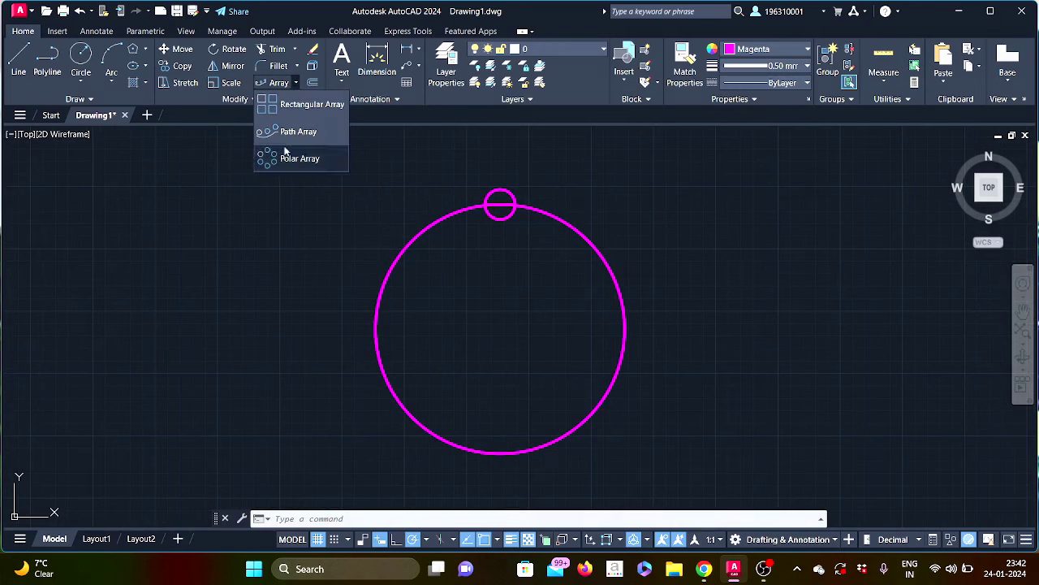
{"action": "left_click", "coordinate": [284, 158]}
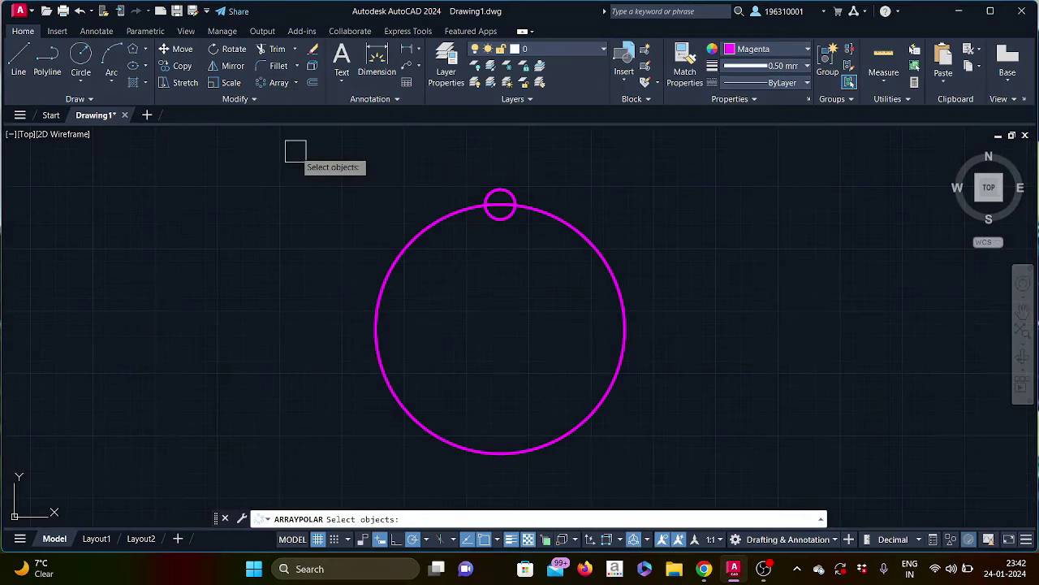
{"action": "left_click", "coordinate": [493, 222]}
{"action": "key", "text": "Return"}
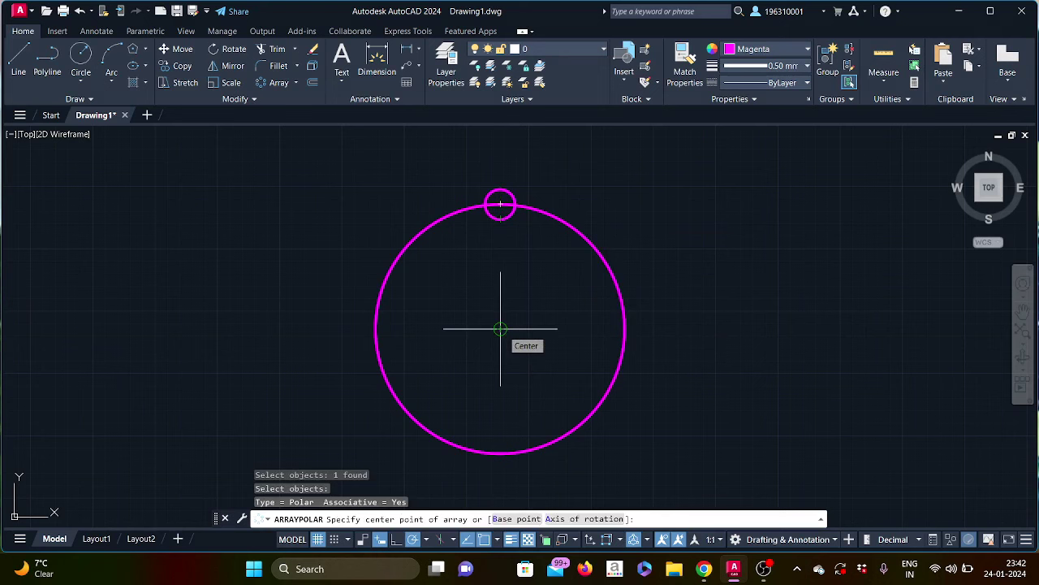
{"action": "left_click", "coordinate": [501, 329]}
{"action": "type", "text": "1"}
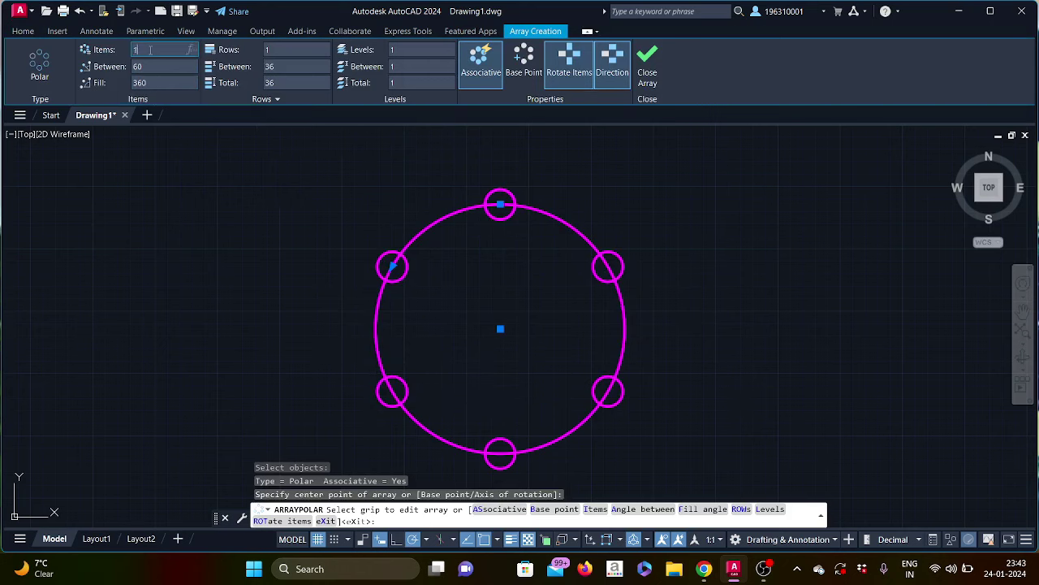
Try the polar array with 15 items, a 180° fill, then 10° between items
{"action": "type", "text": "5"}
{"action": "key", "text": "Return"}
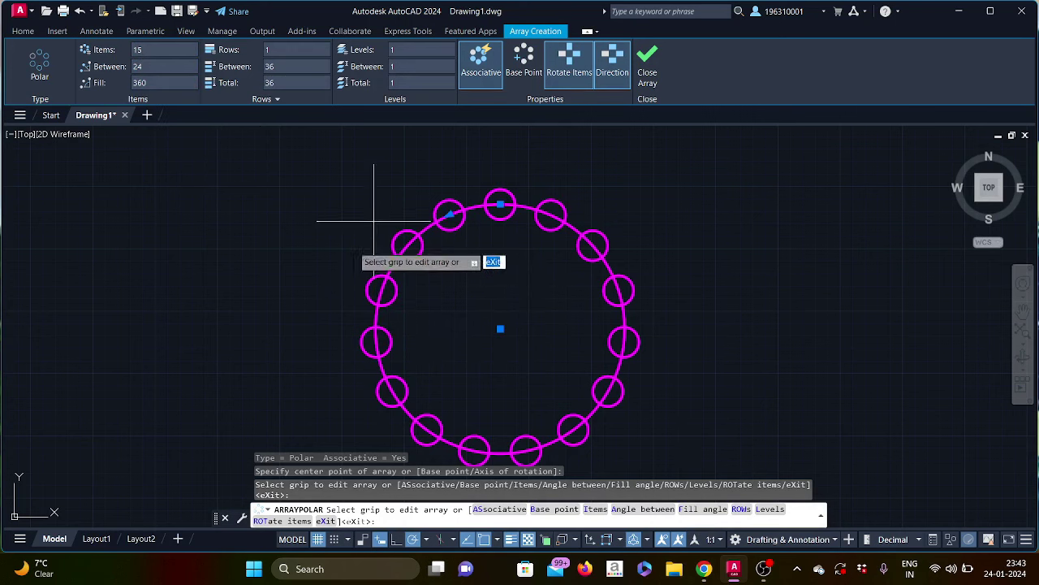
{"action": "left_click", "coordinate": [169, 85]}
{"action": "type", "text": "180"}
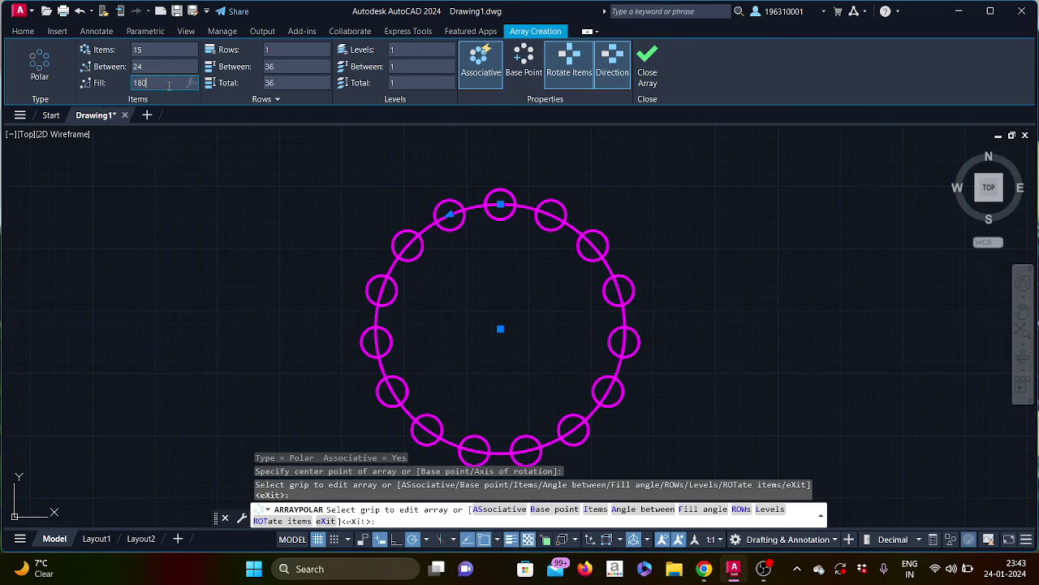
{"action": "key", "text": "Return"}
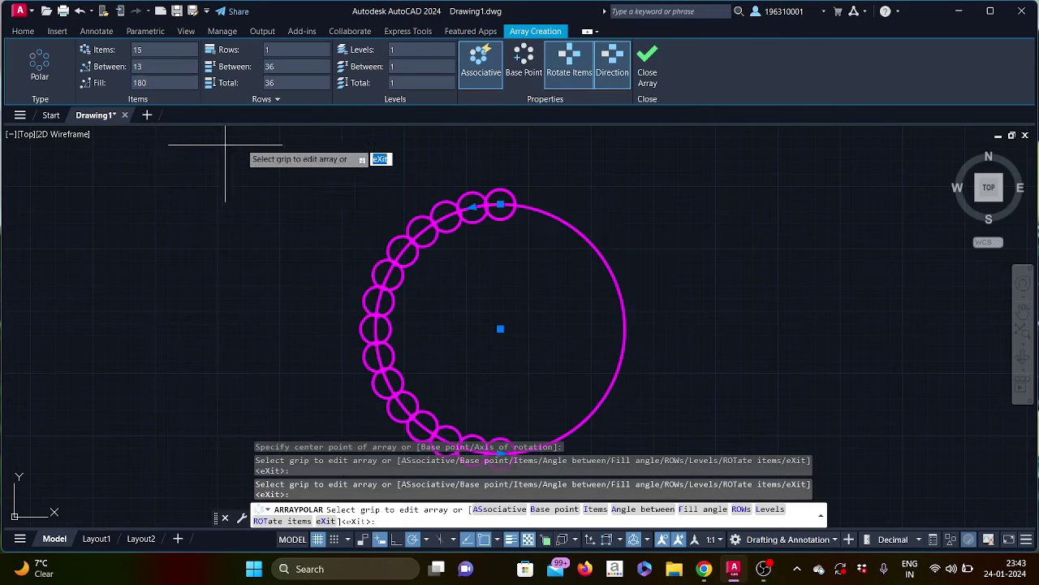
{"action": "scroll", "coordinate": [421, 310], "scroll_direction": "down", "scroll_amount": 2}
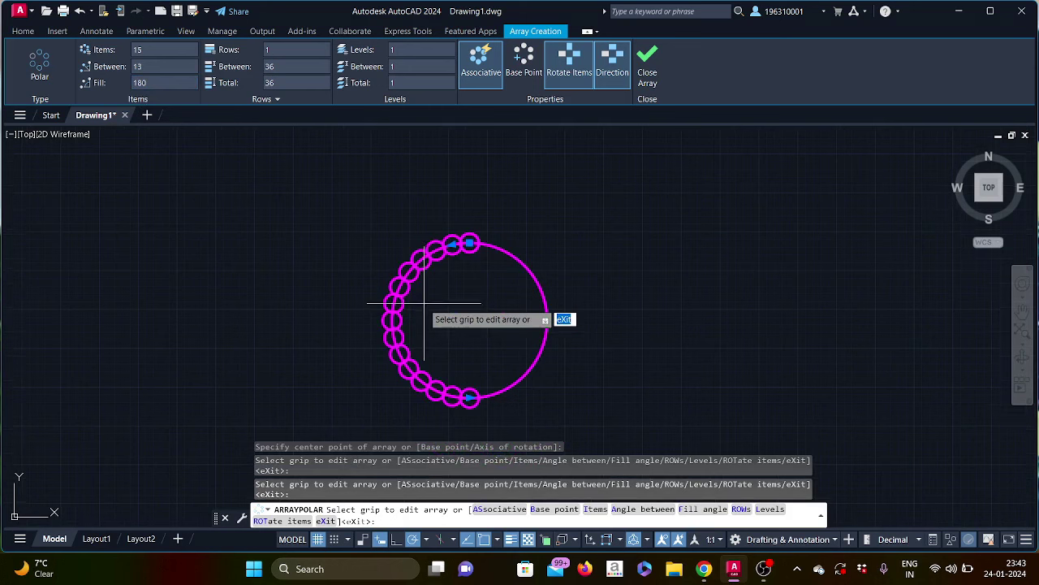
{"action": "left_click", "coordinate": [152, 65]}
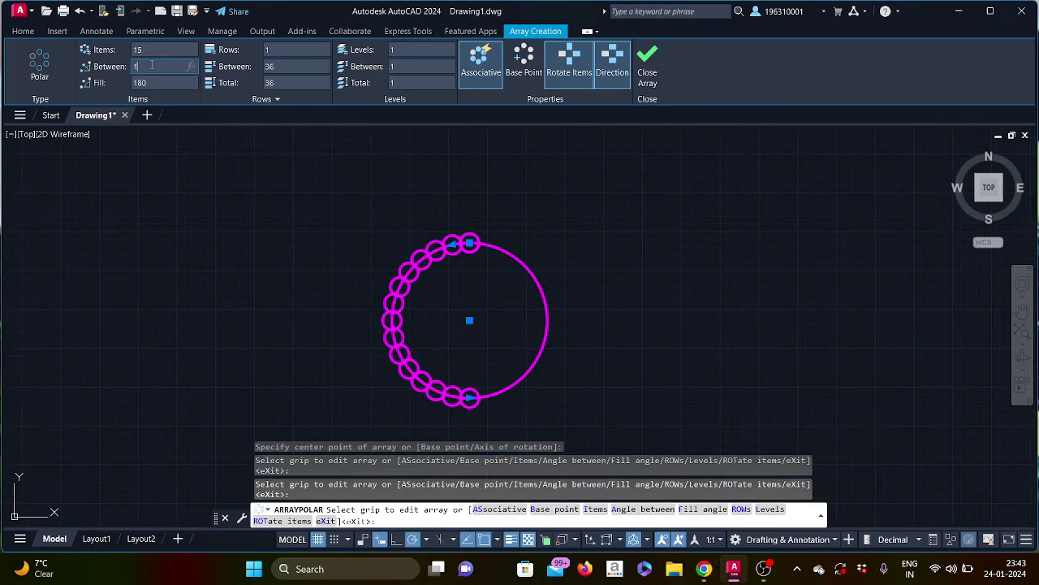
{"action": "type", "text": "0"}
{"action": "key", "text": "Return"}
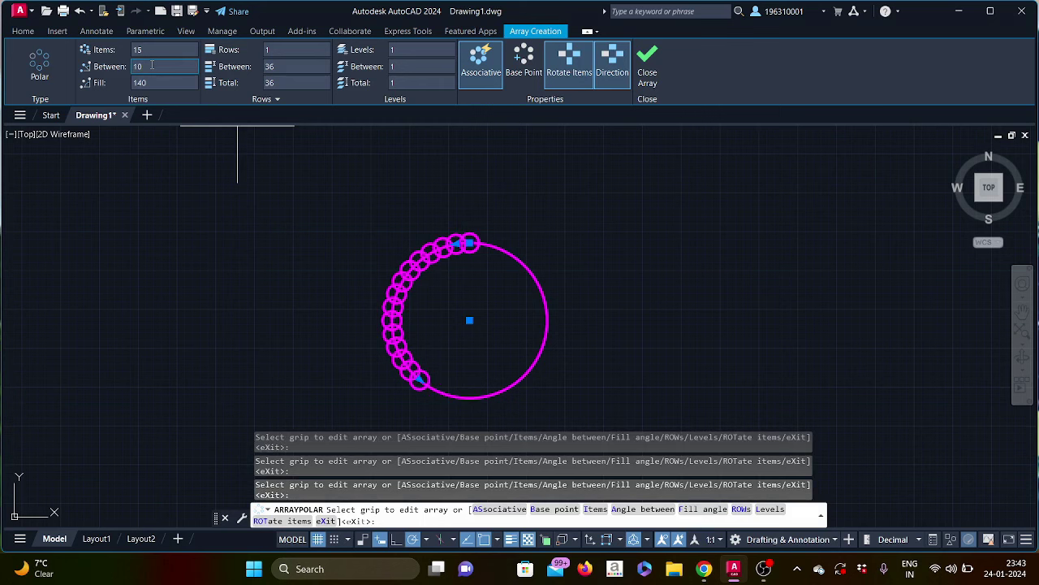
Restore a 360° fill and set the array to 10 items, 36° apart
{"action": "left_click", "coordinate": [154, 83]}
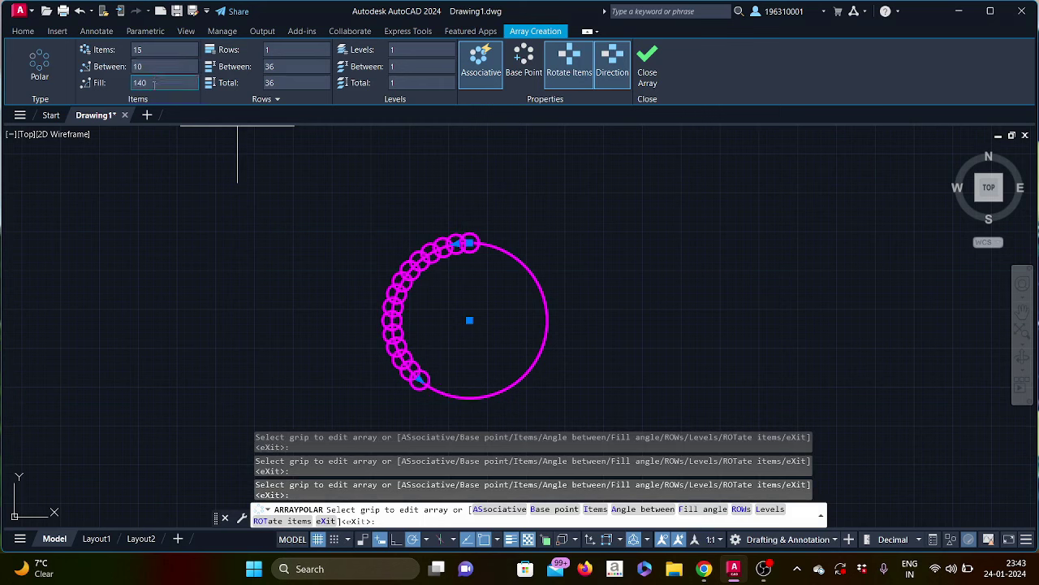
{"action": "type", "text": "360"}
{"action": "key", "text": "Return"}
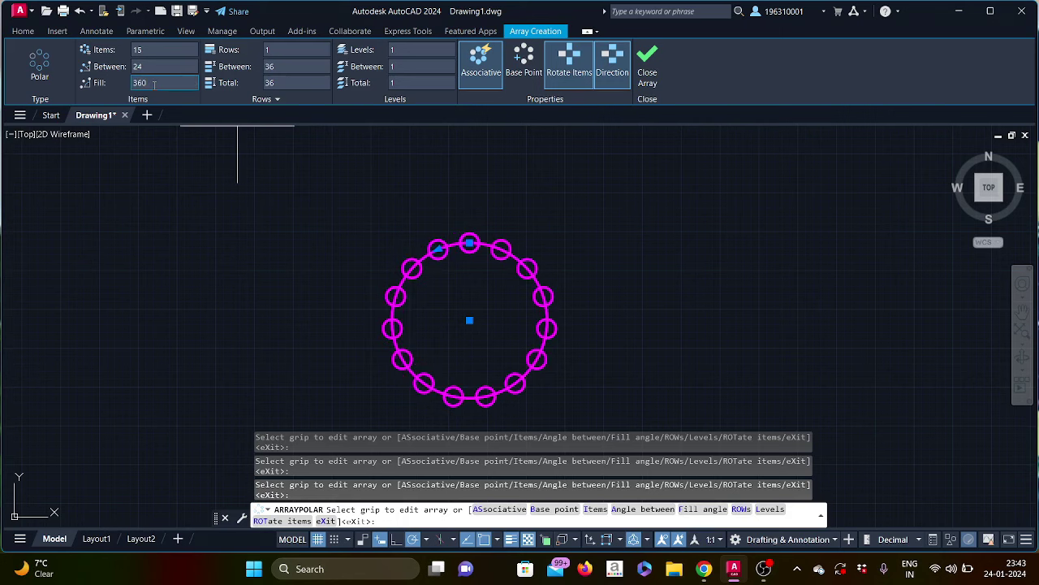
{"action": "left_click", "coordinate": [149, 66]}
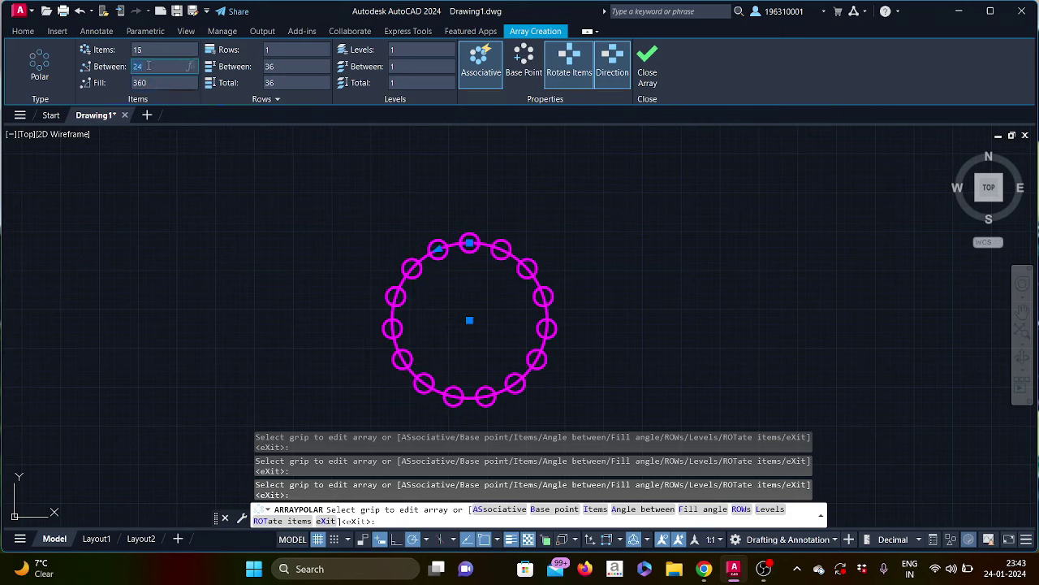
{"action": "type", "text": "10"}
{"action": "key", "text": "Return"}
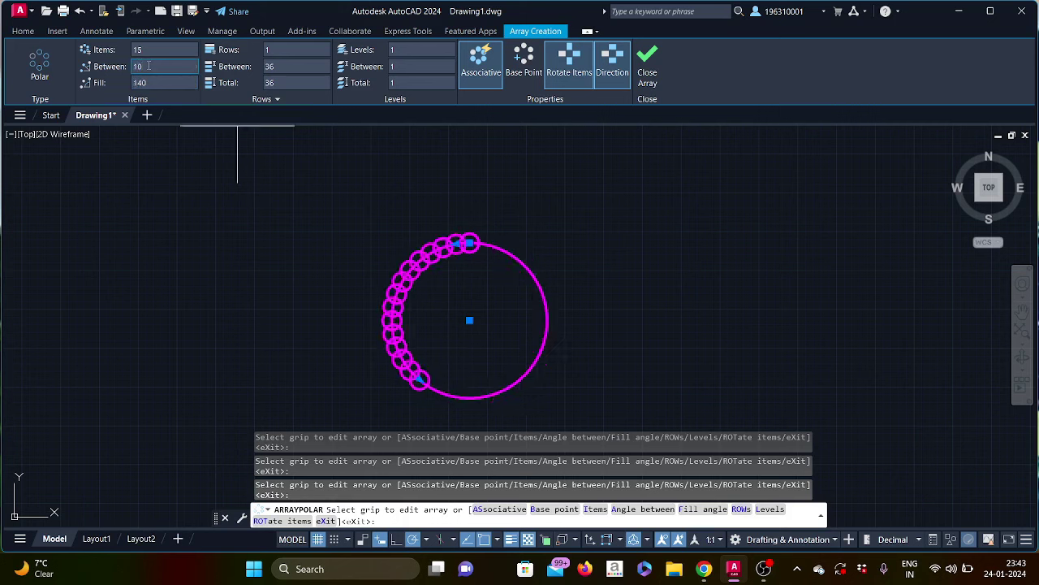
{"action": "left_click", "coordinate": [169, 82]}
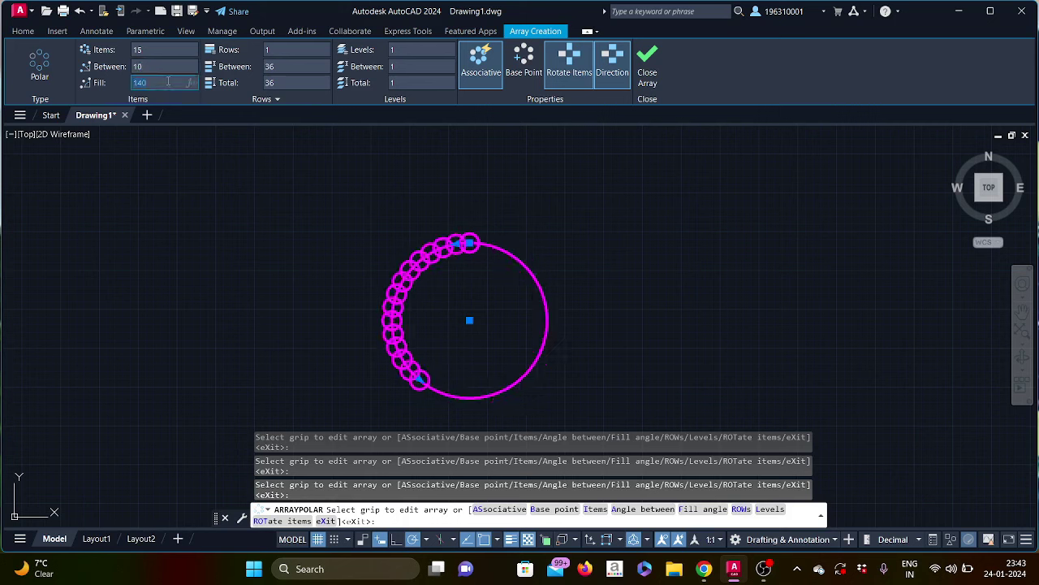
{"action": "type", "text": "360"}
{"action": "key", "text": "Return"}
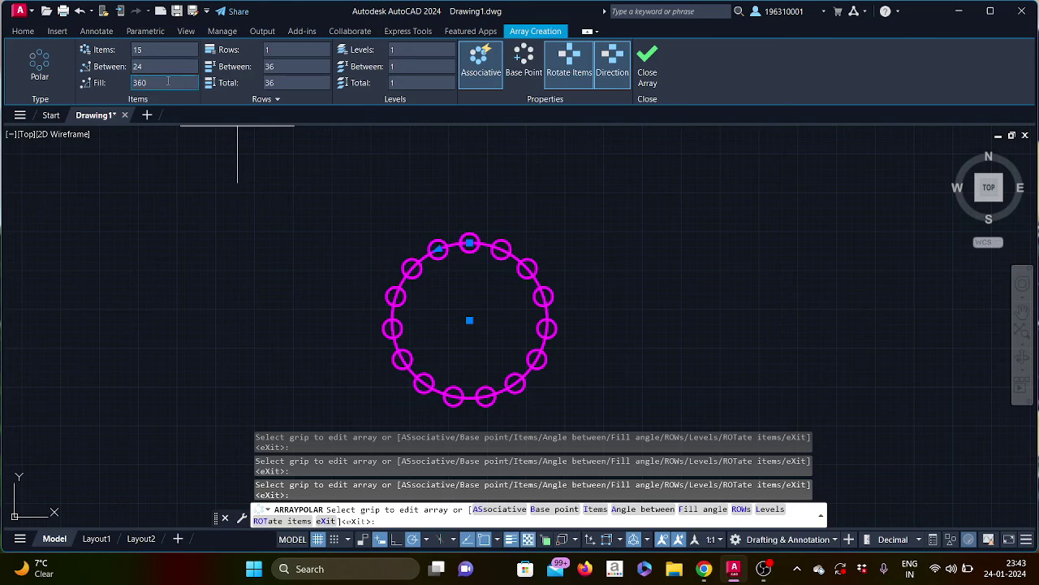
{"action": "left_click", "coordinate": [162, 49]}
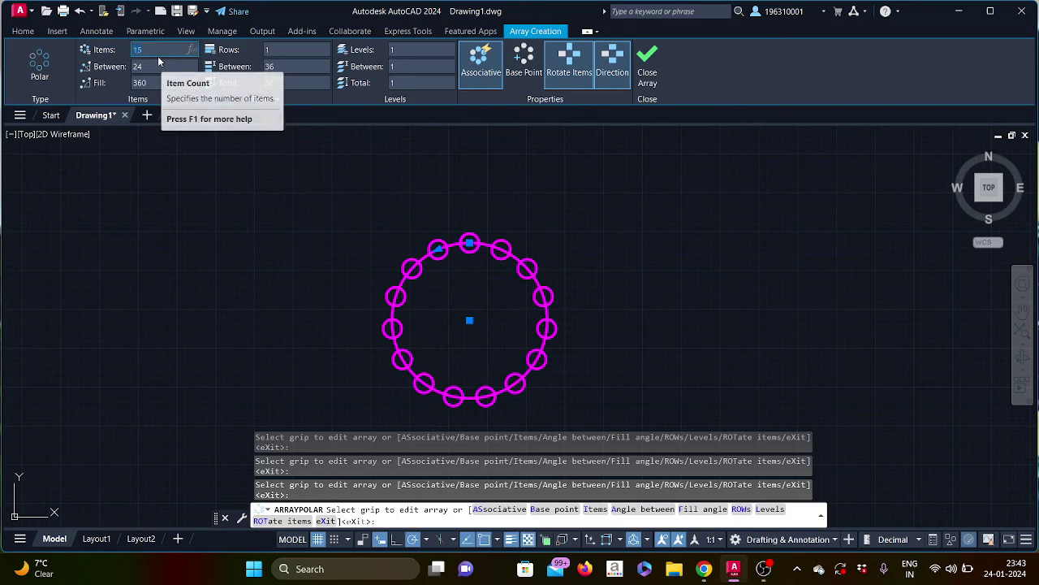
{"action": "type", "text": "10"}
{"action": "key", "text": "Return"}
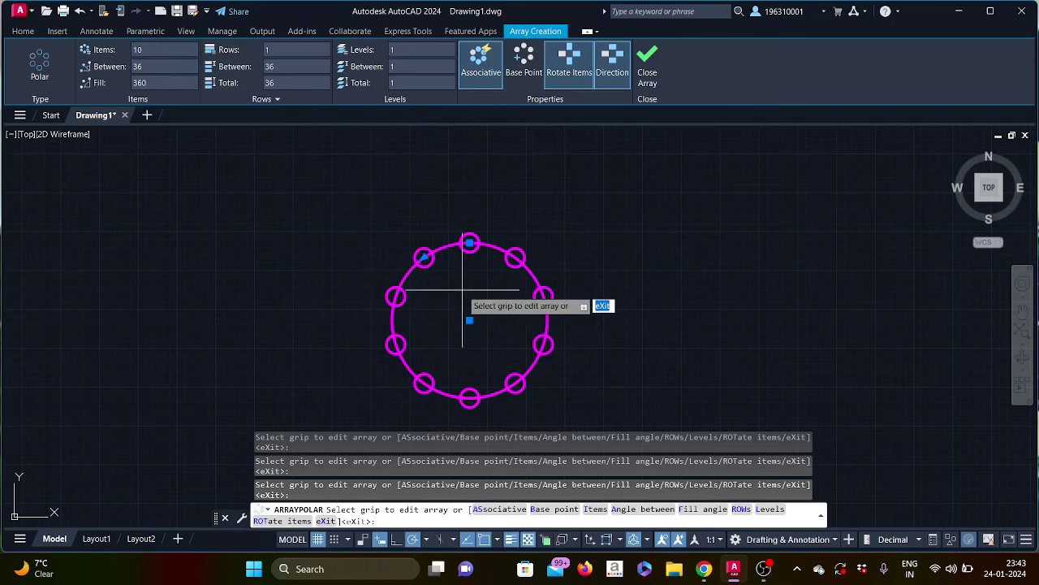
Set the polar array to 5 rows spaced 36 apart, forming radiating spokes
{"action": "left_click", "coordinate": [297, 51]}
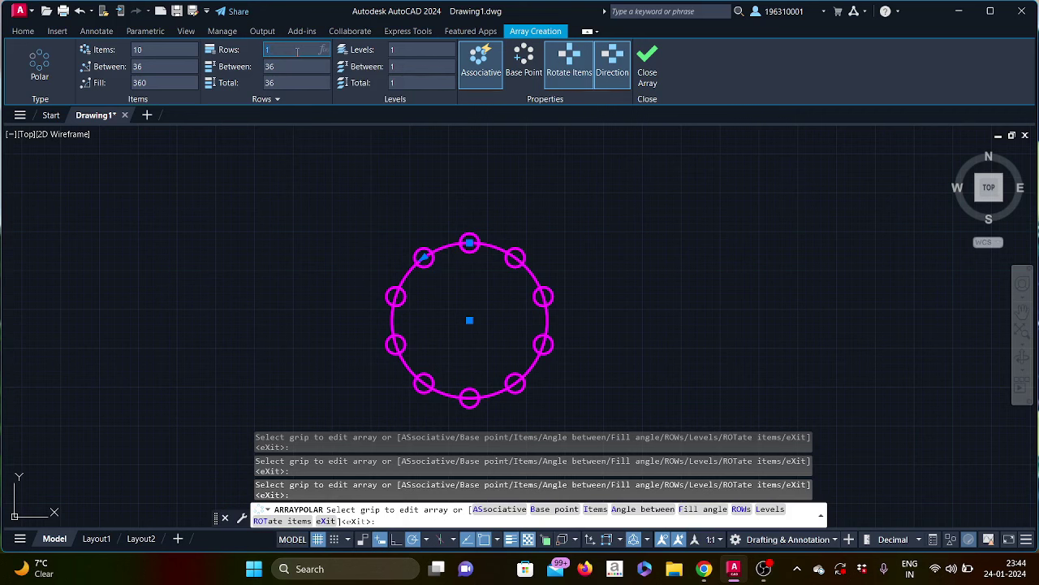
{"action": "type", "text": "5"}
{"action": "key", "text": "Return"}
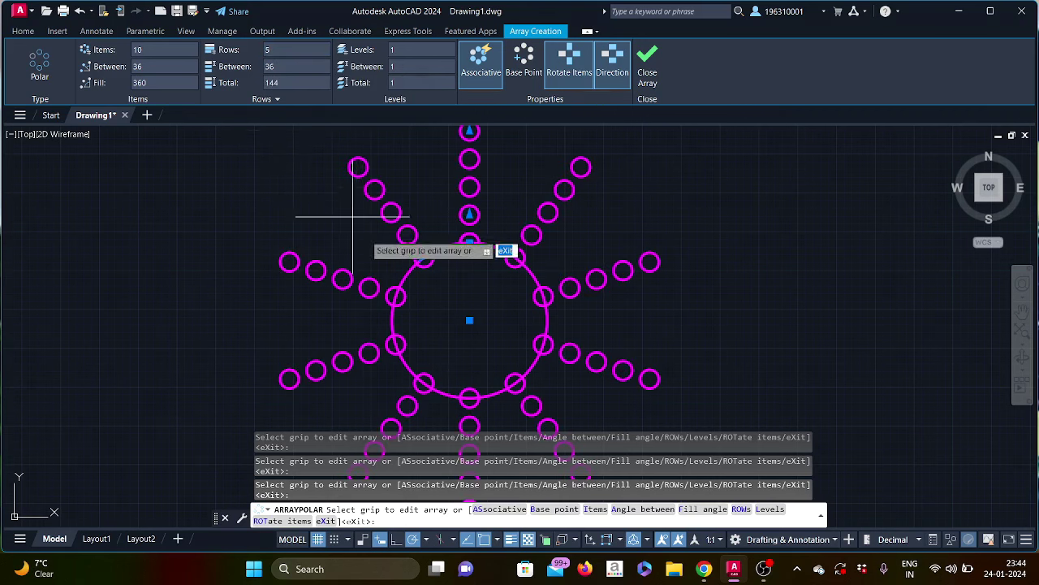
{"action": "scroll", "coordinate": [417, 285], "scroll_direction": "down", "scroll_amount": 2}
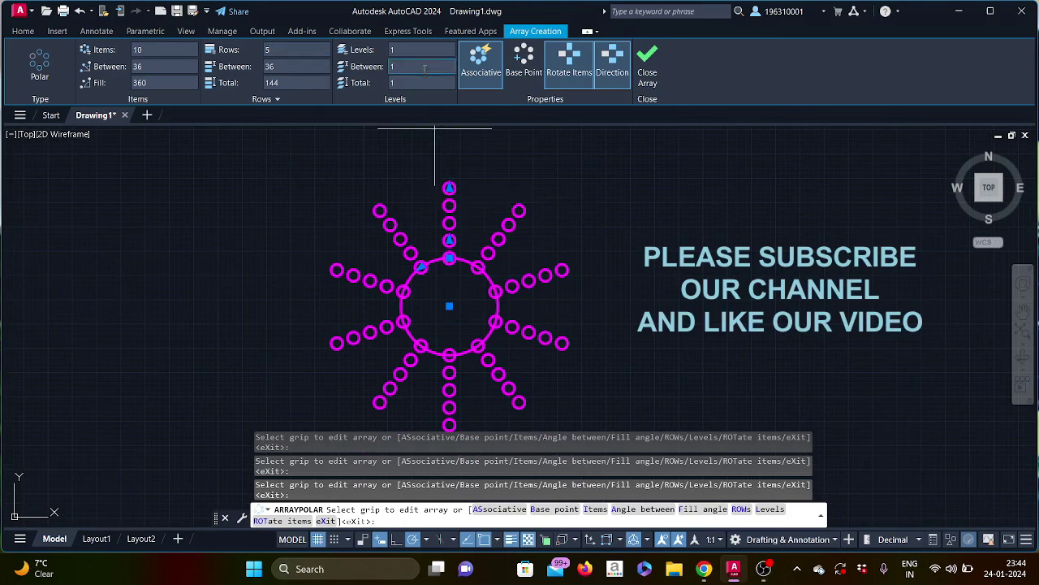